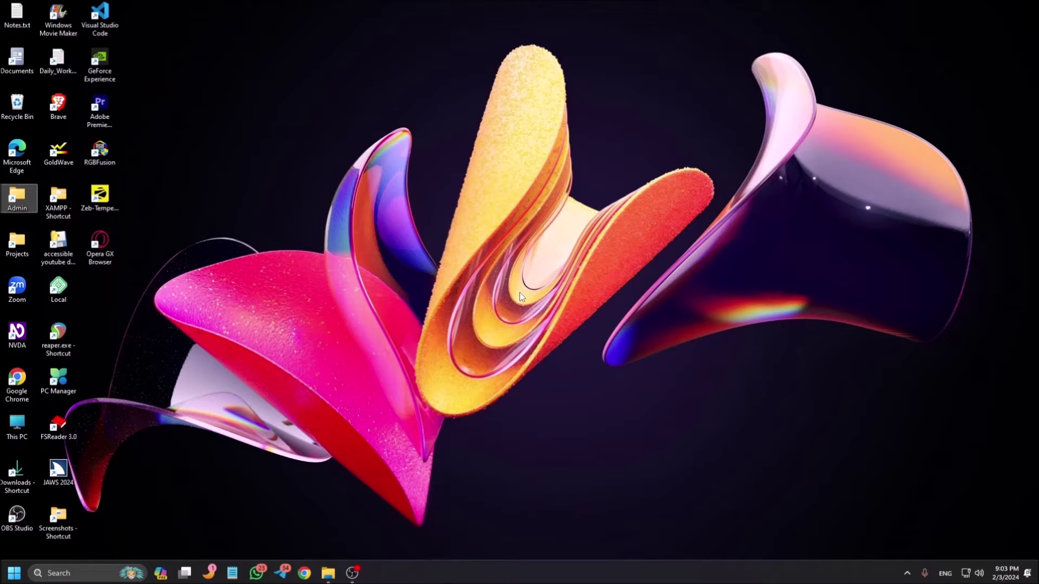
# Step: Launch Brave from the desktop and load drive.google.com, showing an empty My Drive
pyautogui.press('b')
pyautogui.press('Return')
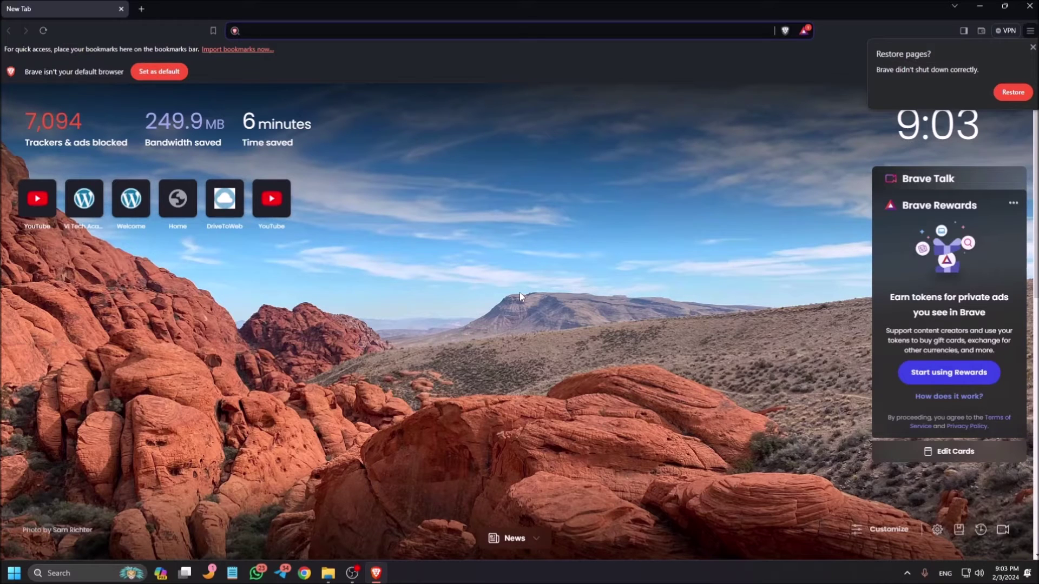
pyautogui.write('drive')
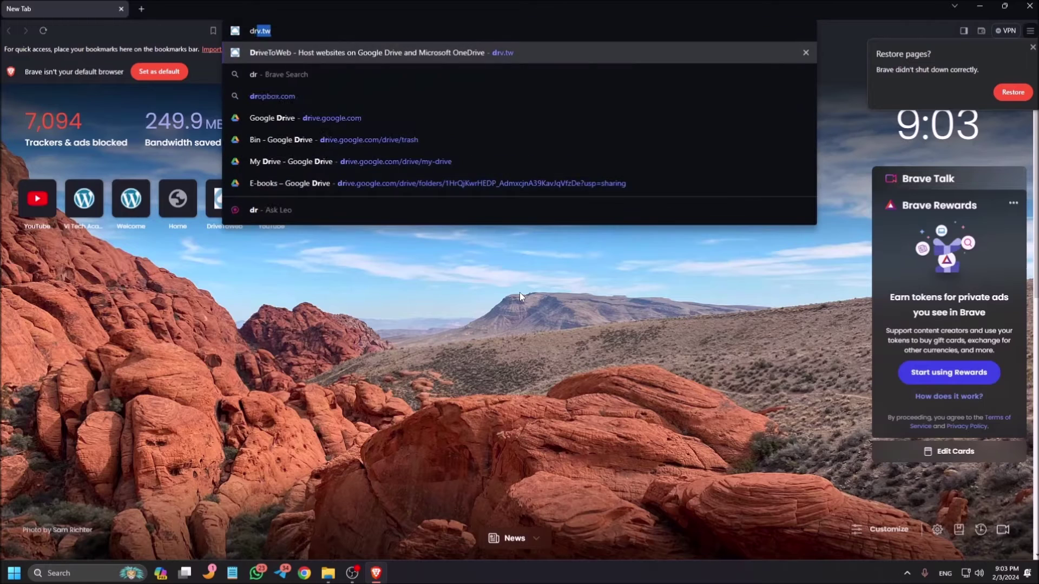
pyautogui.write('.g')
pyautogui.press('BackSpace')
pyautogui.press('BackSpace')
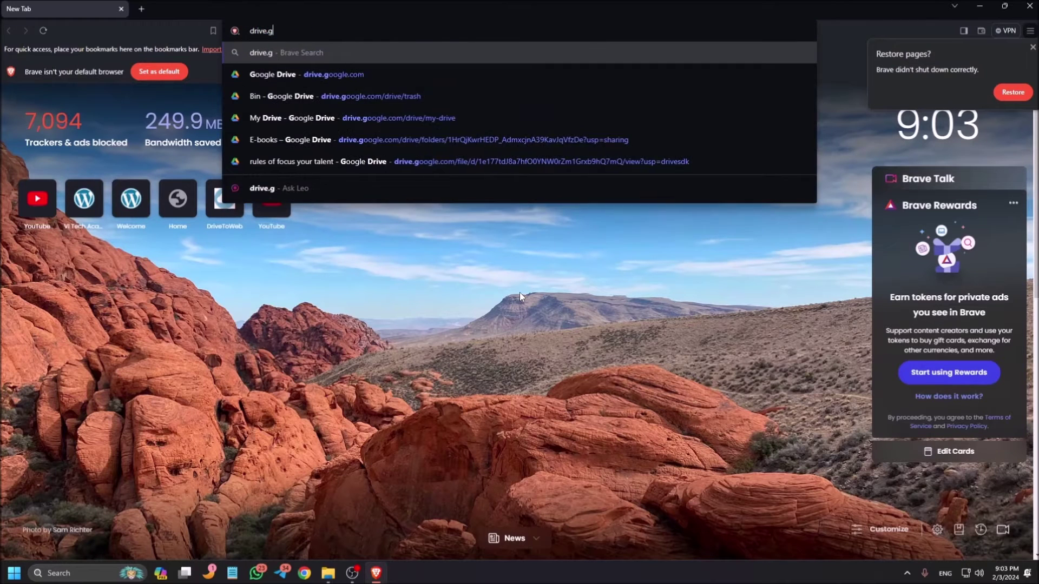
pyautogui.write('google')
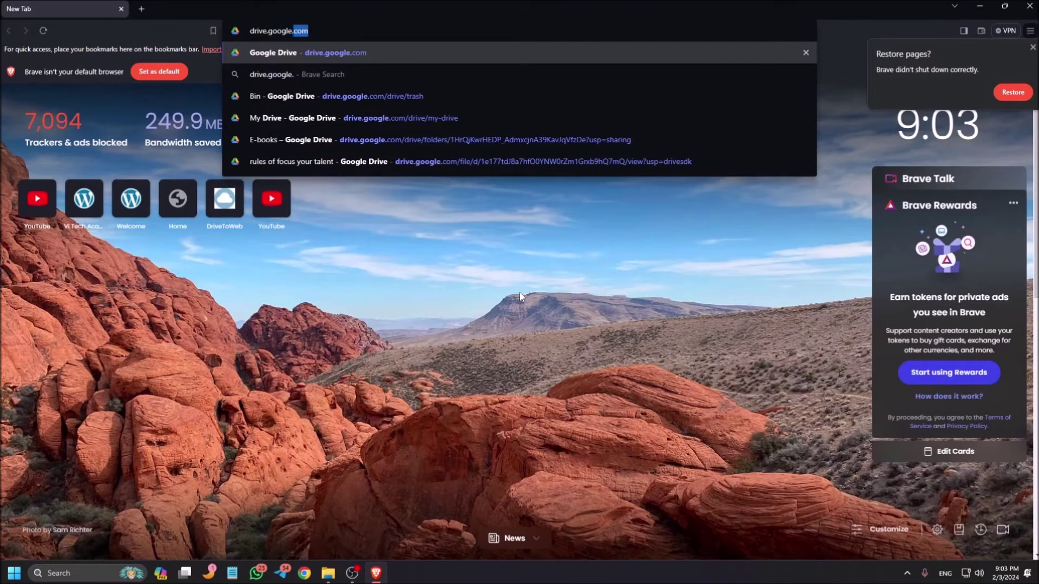
pyautogui.write('.com')
pyautogui.press('Return')
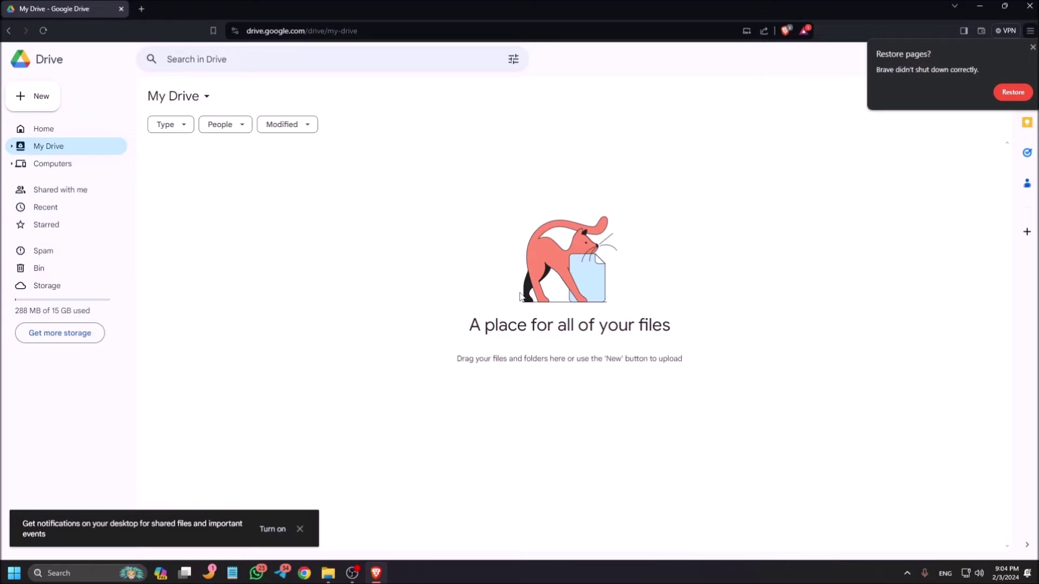
# Step: From the New menu, add a folder in My Drive named 'Webly' instead of 'Untitled folder'
pyautogui.press('c')
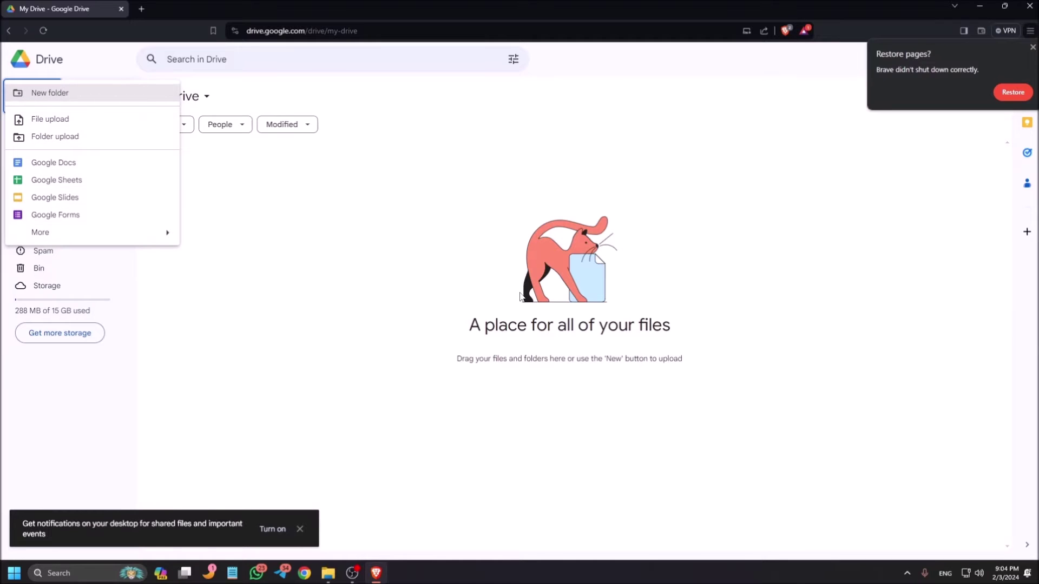
pyautogui.press('Escape')
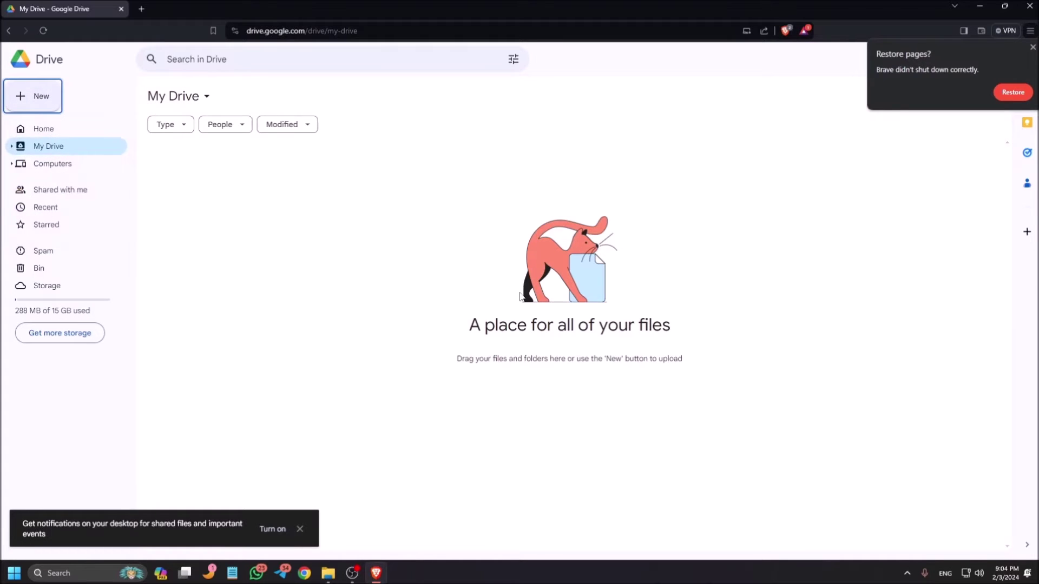
pyautogui.press('c')
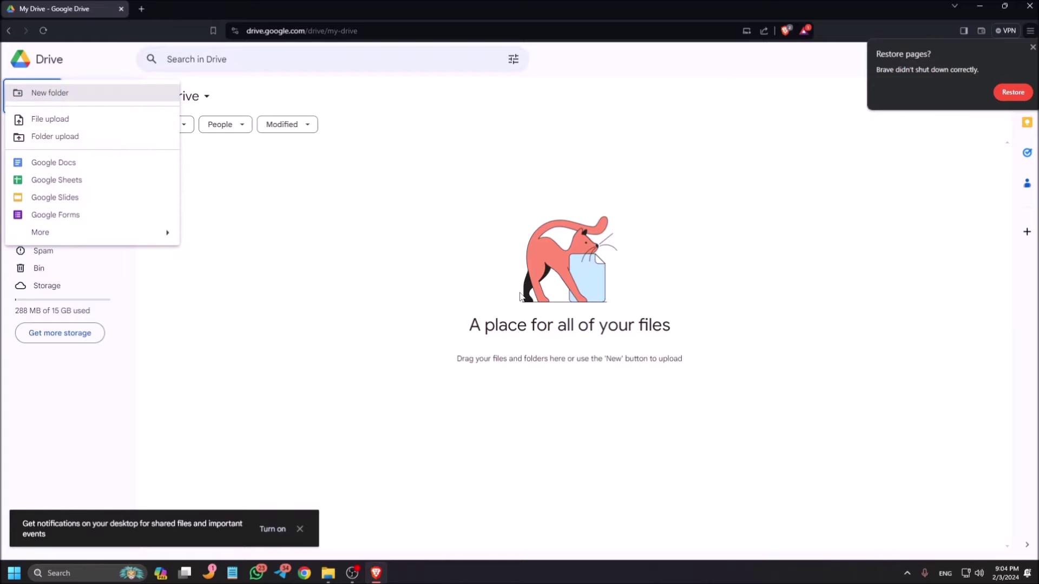
pyautogui.press('Down')
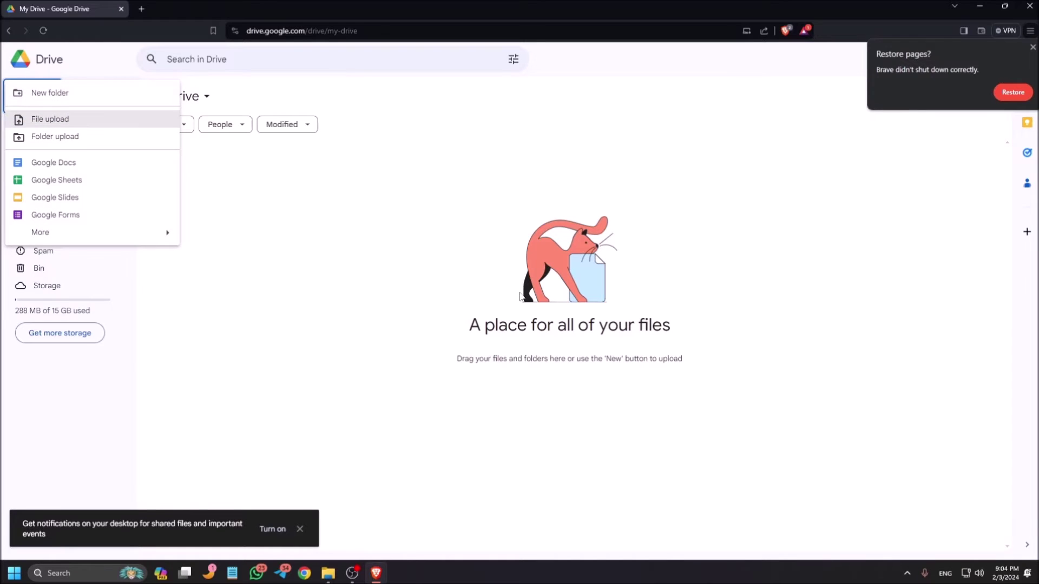
pyautogui.press('Down')
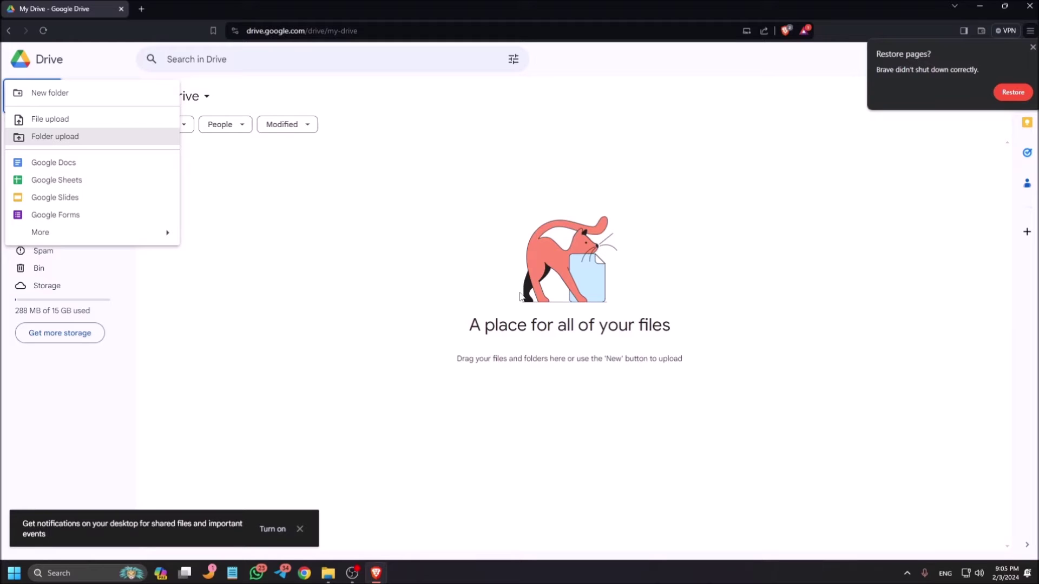
pyautogui.press('Up')
pyautogui.press('Up')
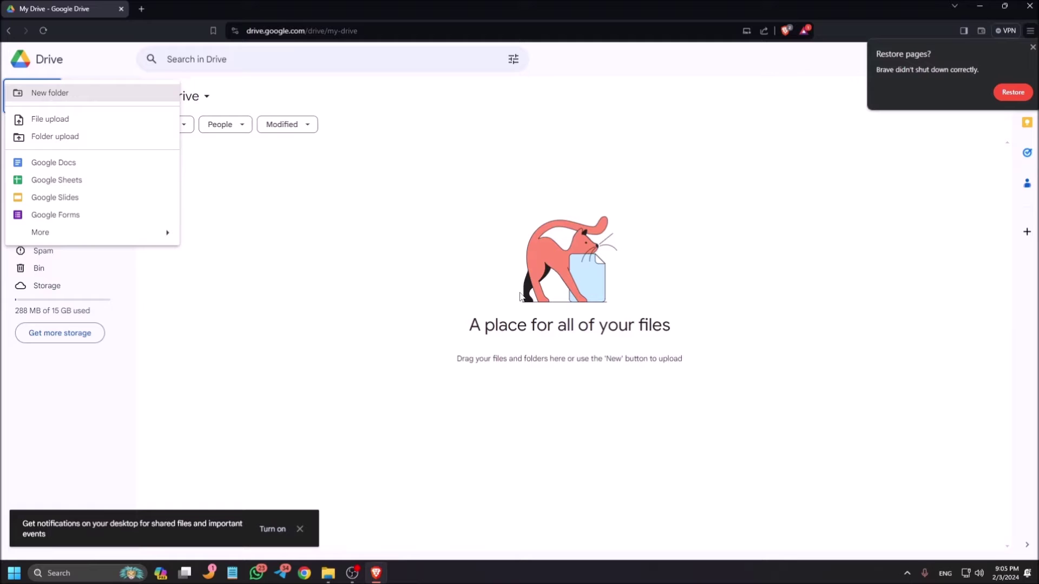
pyautogui.press('Return')
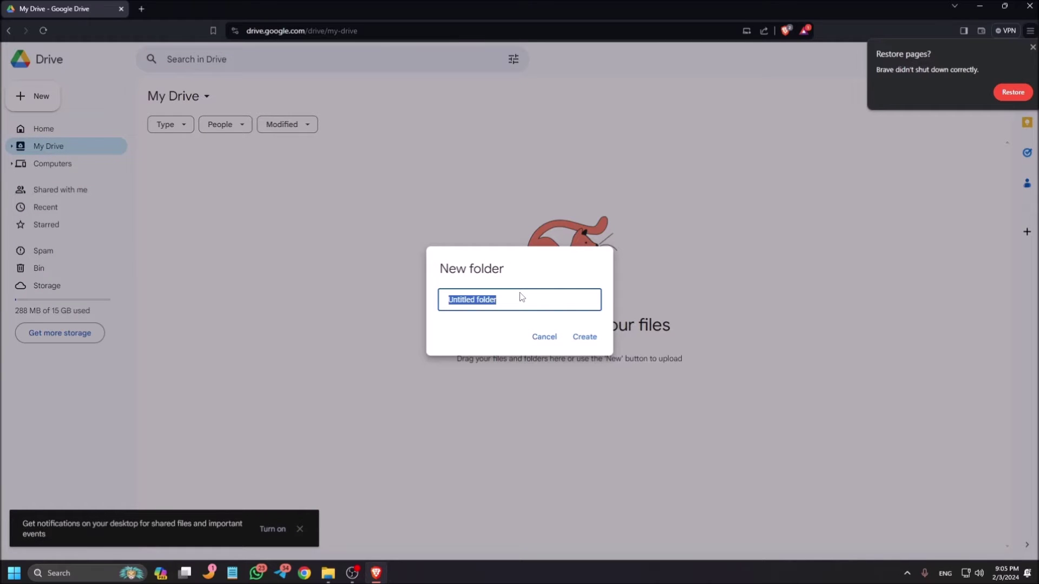
pyautogui.press('BackSpace')
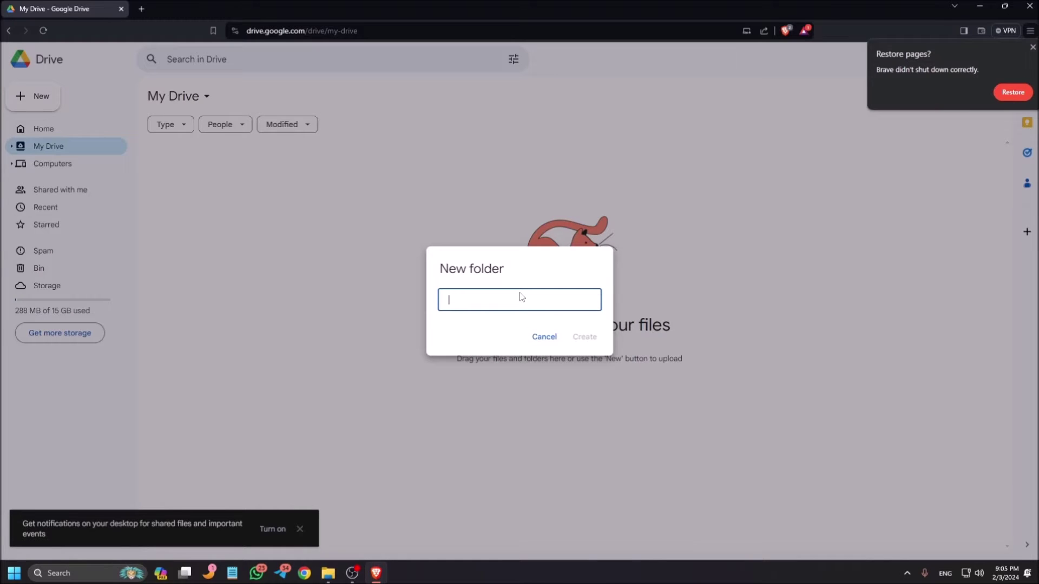
pyautogui.write('Web')
pyautogui.write('ly')
pyautogui.press('Tab')
pyautogui.press('Tab')
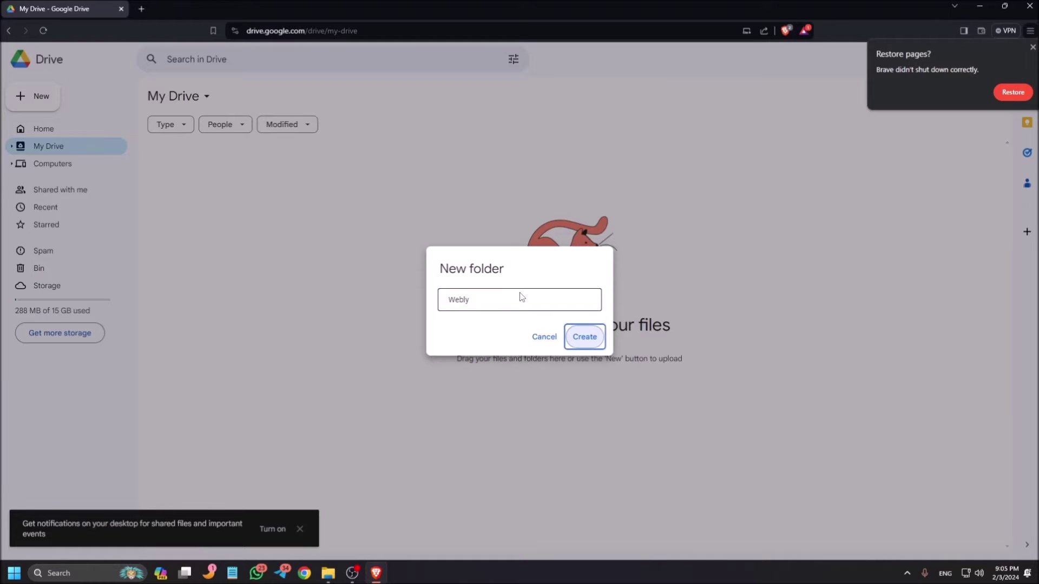
pyautogui.press('Return')
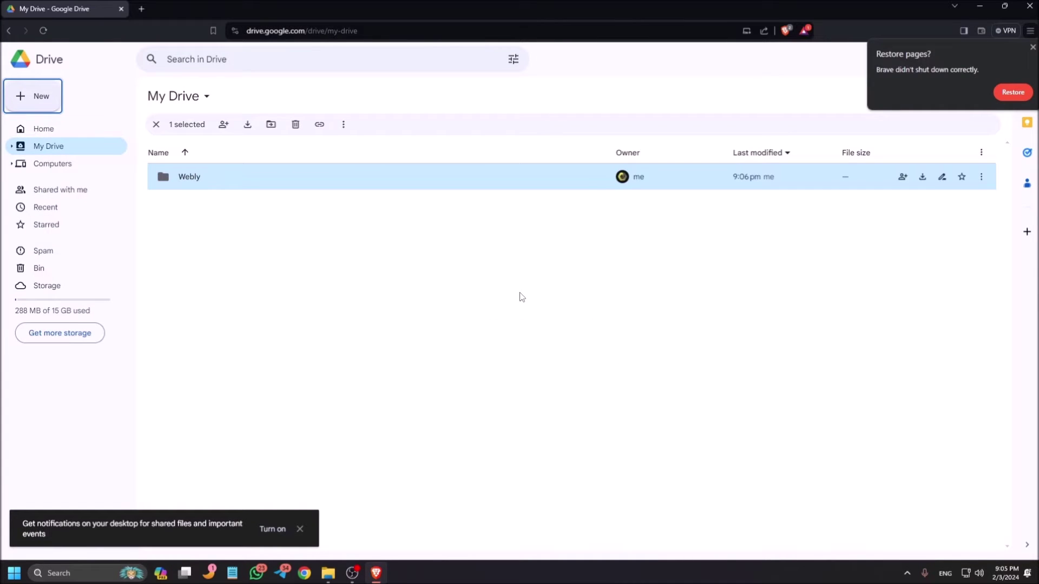
# Step: Reload My Drive and select the Webly folder row
pyautogui.press('c')
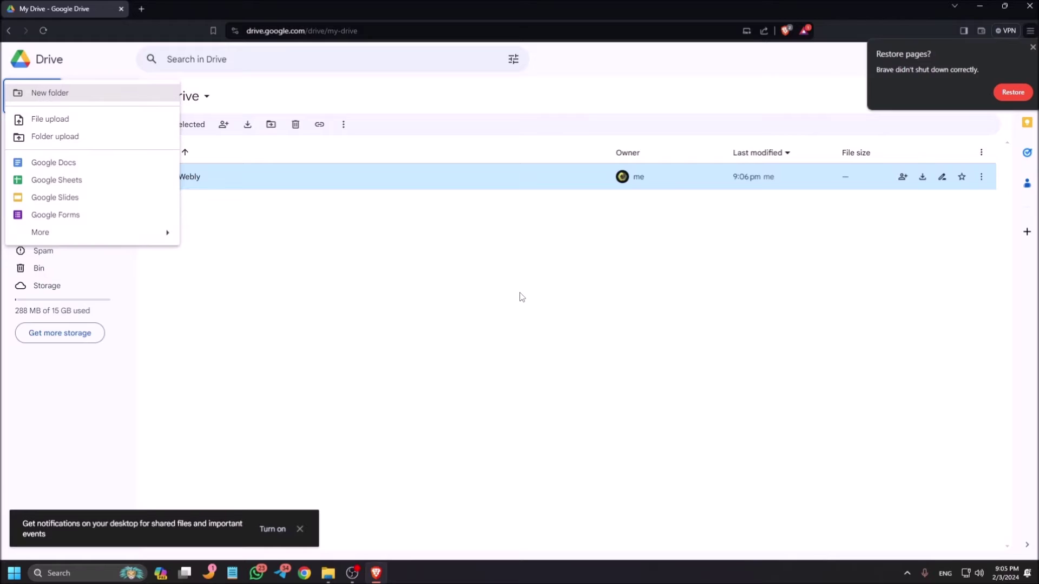
pyautogui.press('F5')
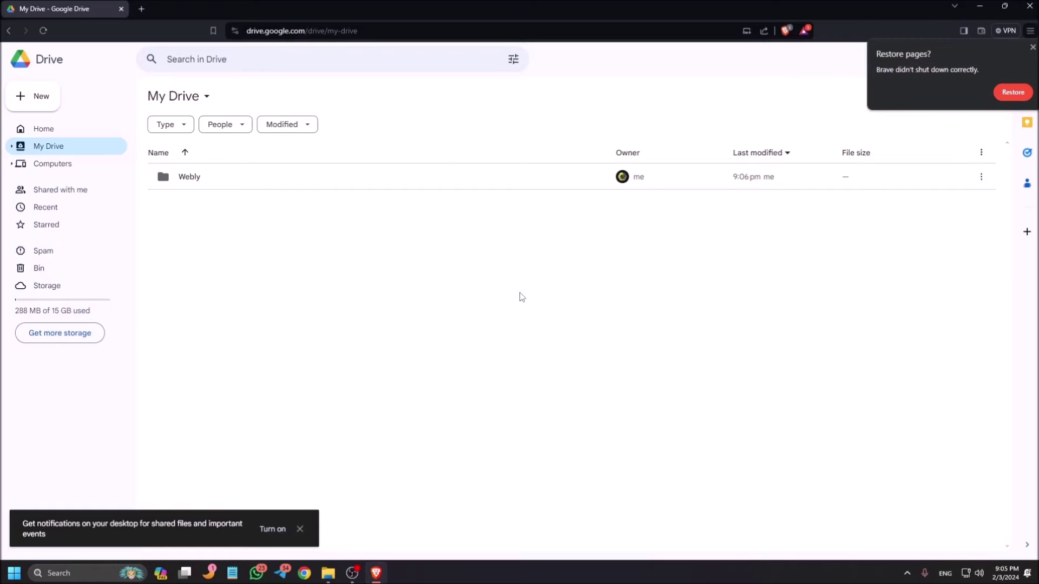
pyautogui.press('Down')
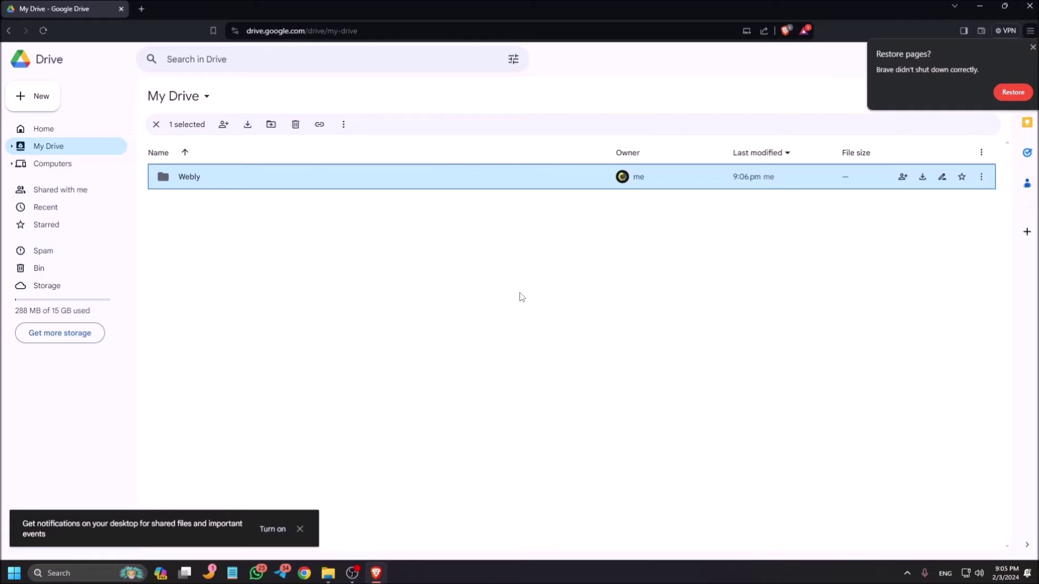
# Step: Bring up the Share settings for the Webly folder
pyautogui.hotkey('shift', 'F10')
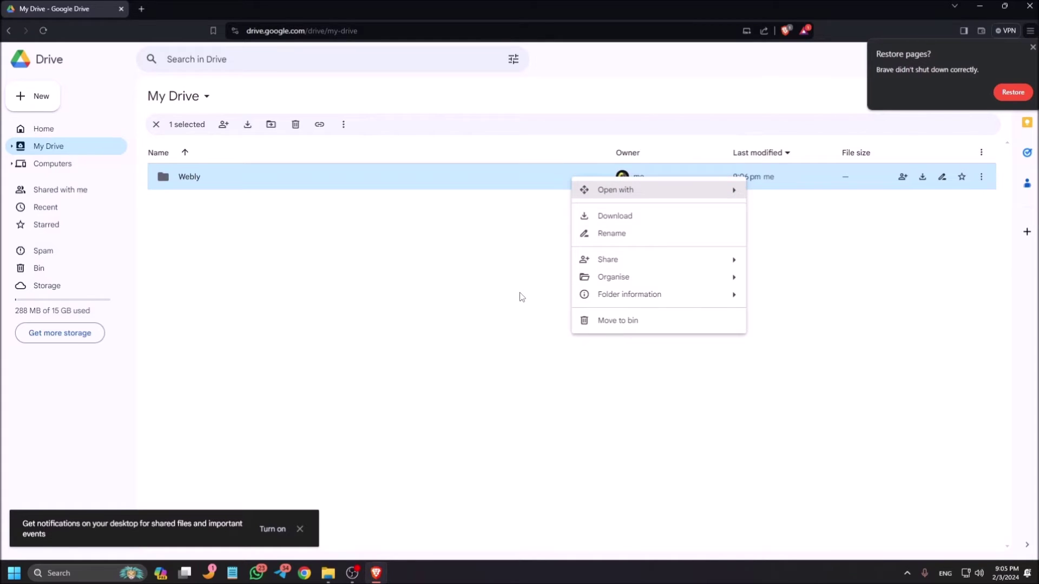
pyautogui.press('Down')
pyautogui.press('Down')
pyautogui.press('Down')
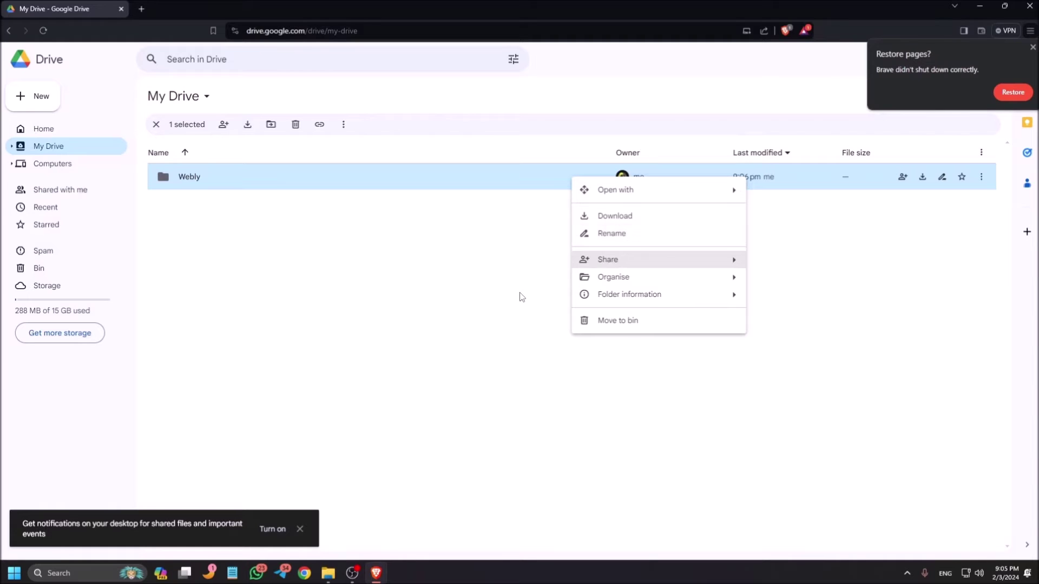
pyautogui.press('Right')
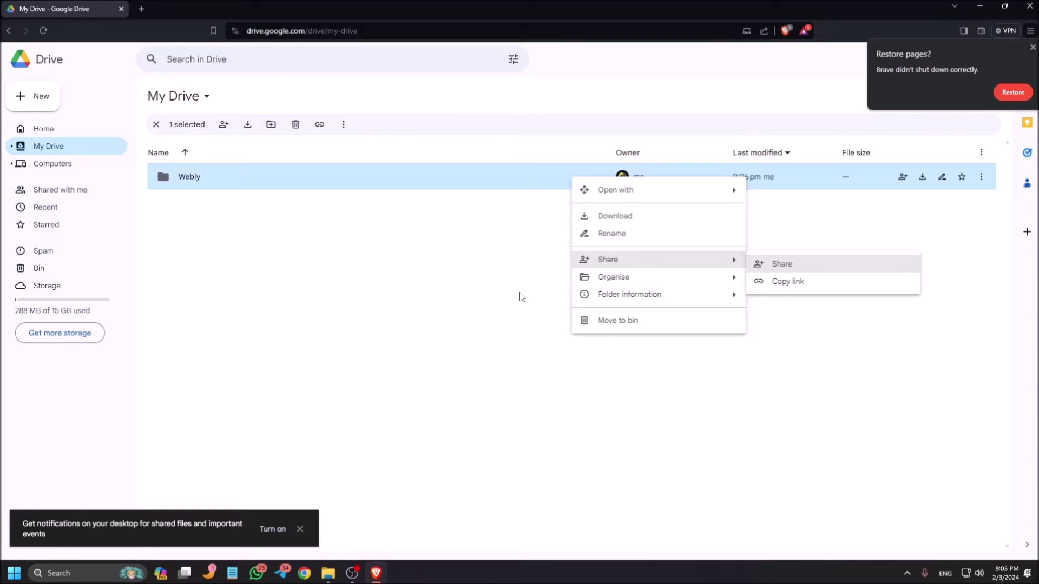
pyautogui.press('Return')
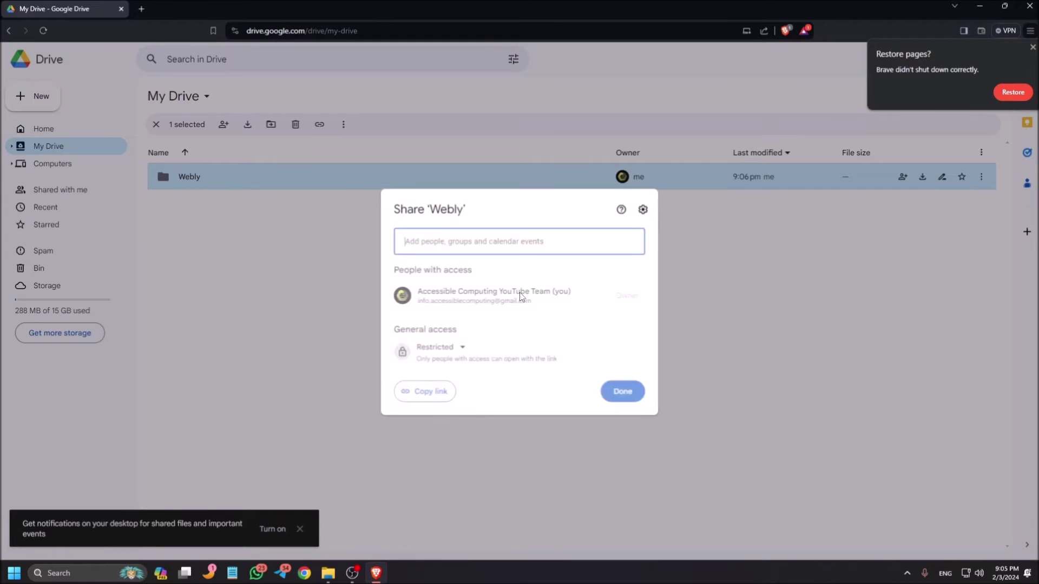
# Step: Change General access from Restricted to 'Anyone with the link' as Viewer, then confirm with Done
pyautogui.press('Tab')
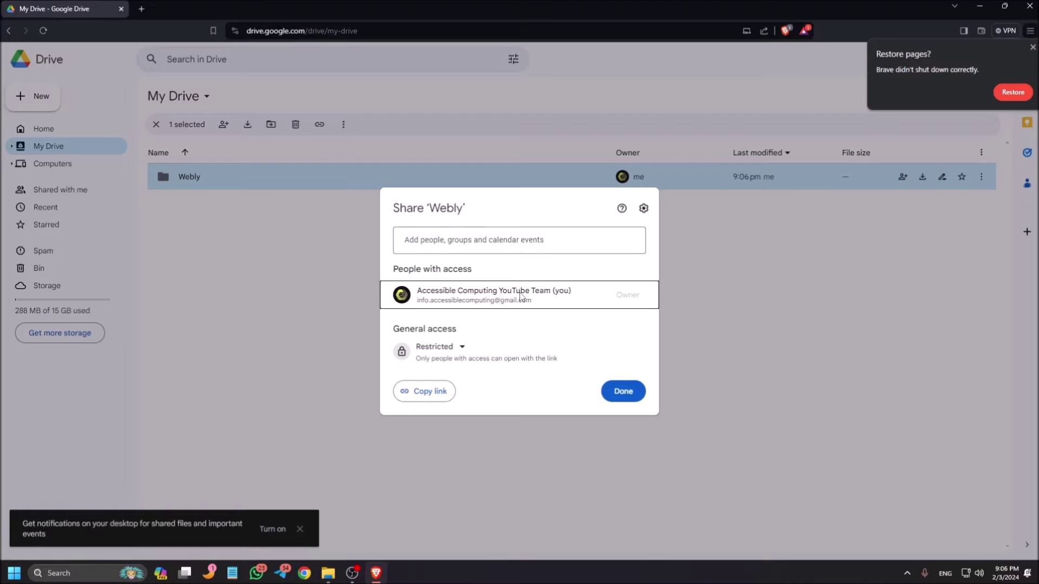
pyautogui.press('Tab')
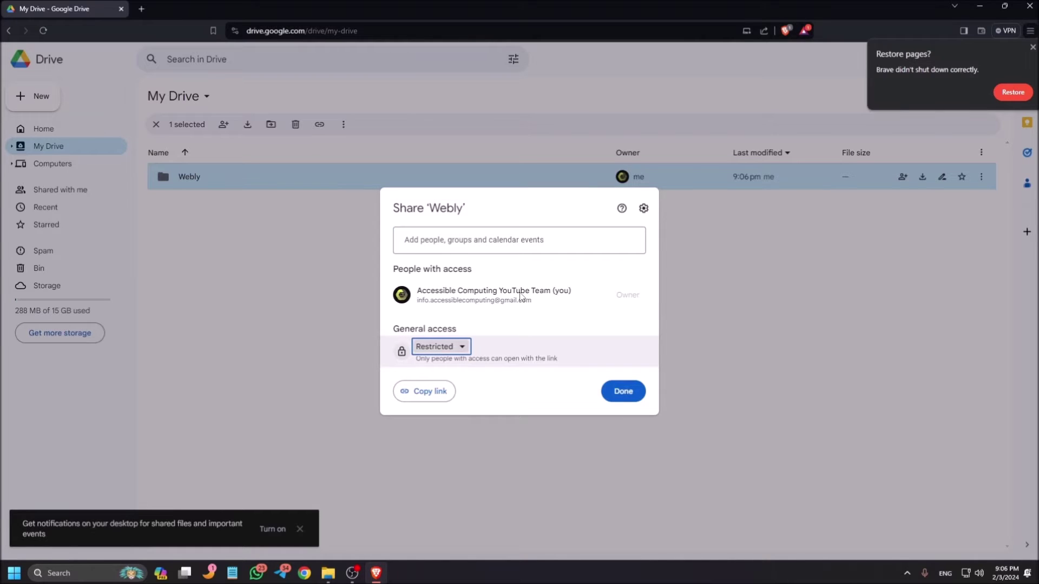
pyautogui.press('Return')
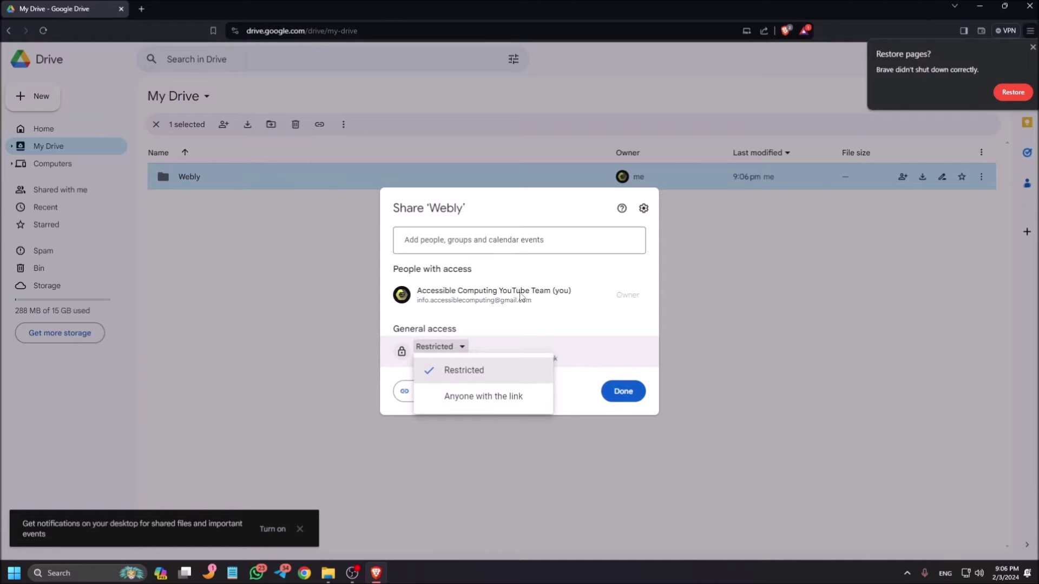
pyautogui.press('Down')
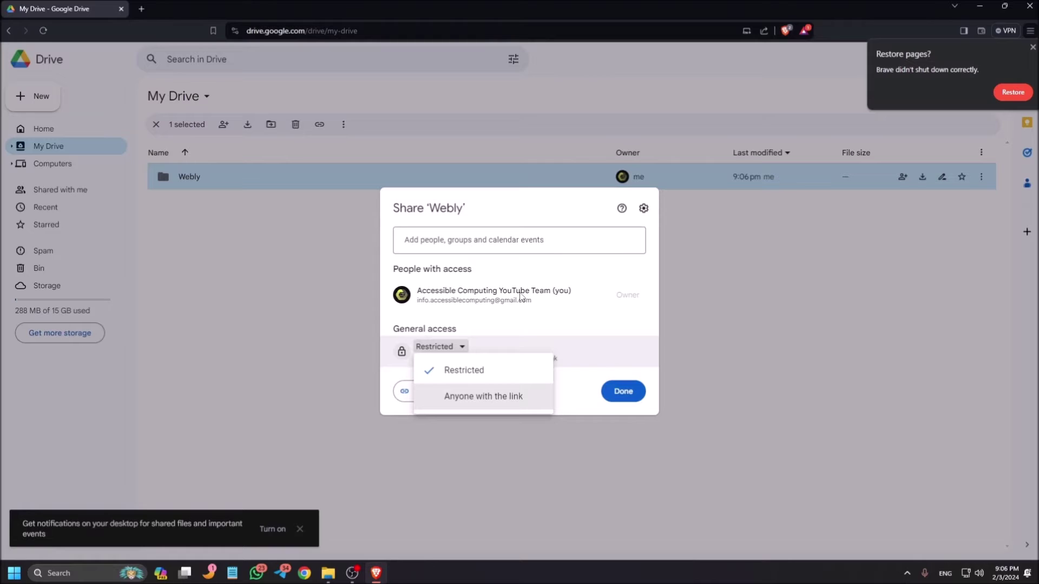
pyautogui.press('Return')
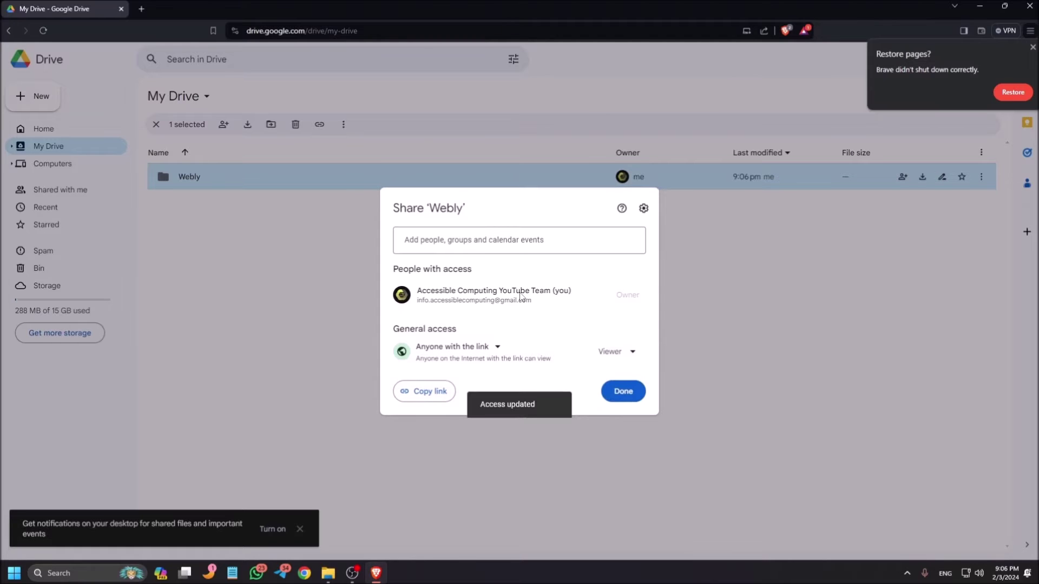
pyautogui.press('Tab')
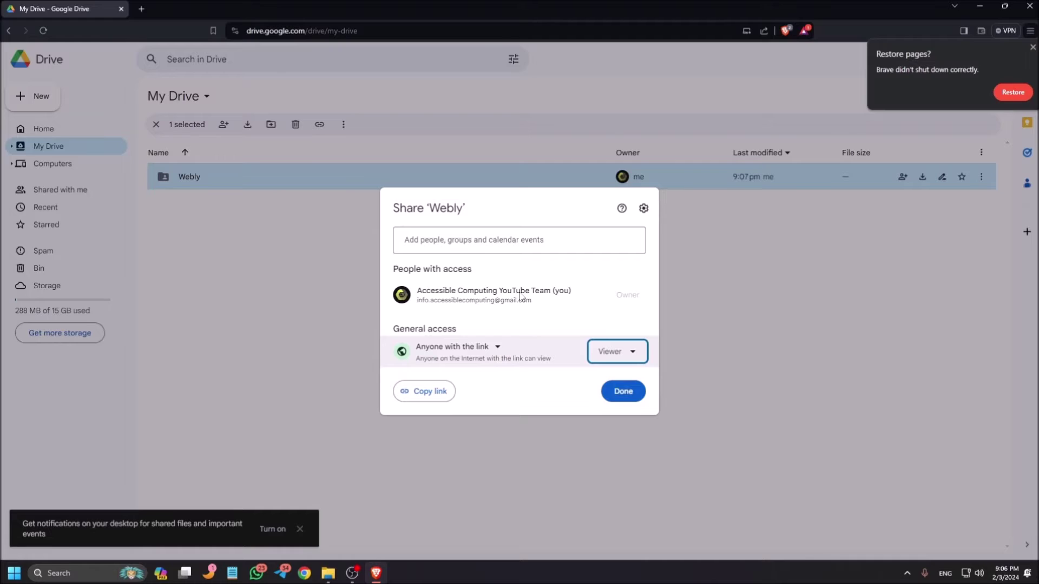
pyautogui.press('Tab')
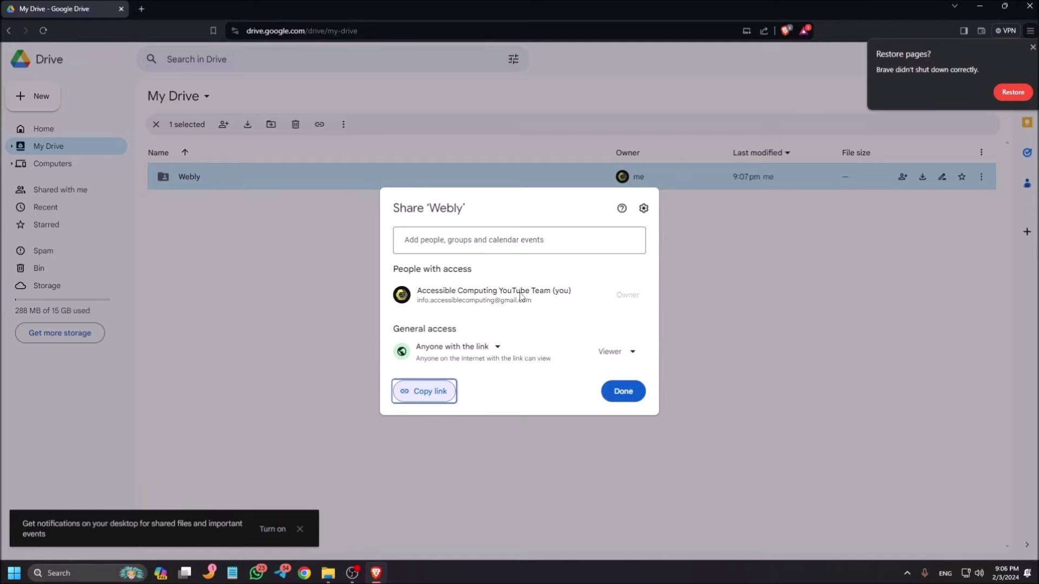
pyautogui.press('Tab')
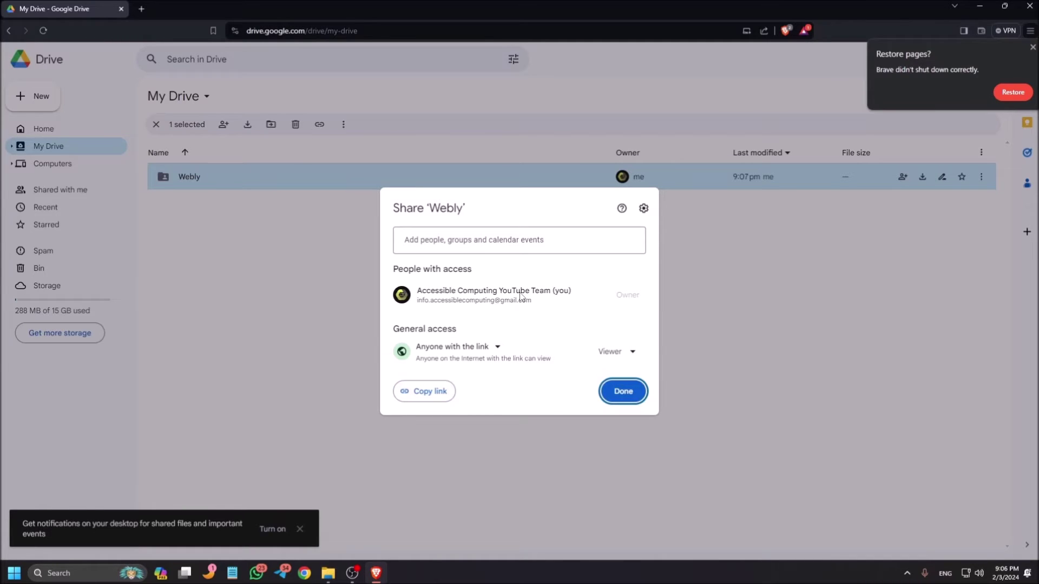
pyautogui.press('Return')
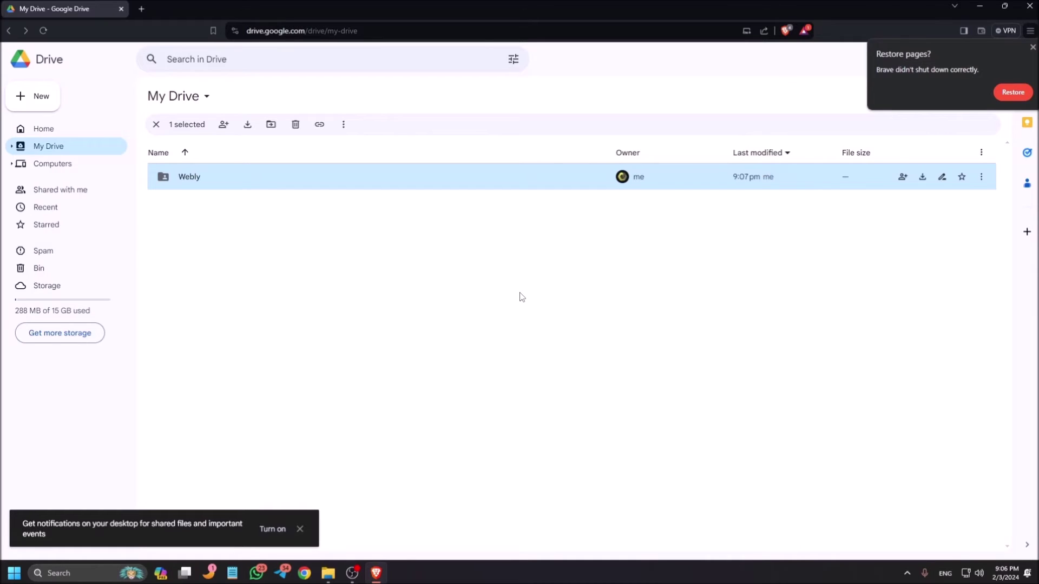
# Step: Reload My Drive after sharing the Webly folder
pyautogui.press('F5')
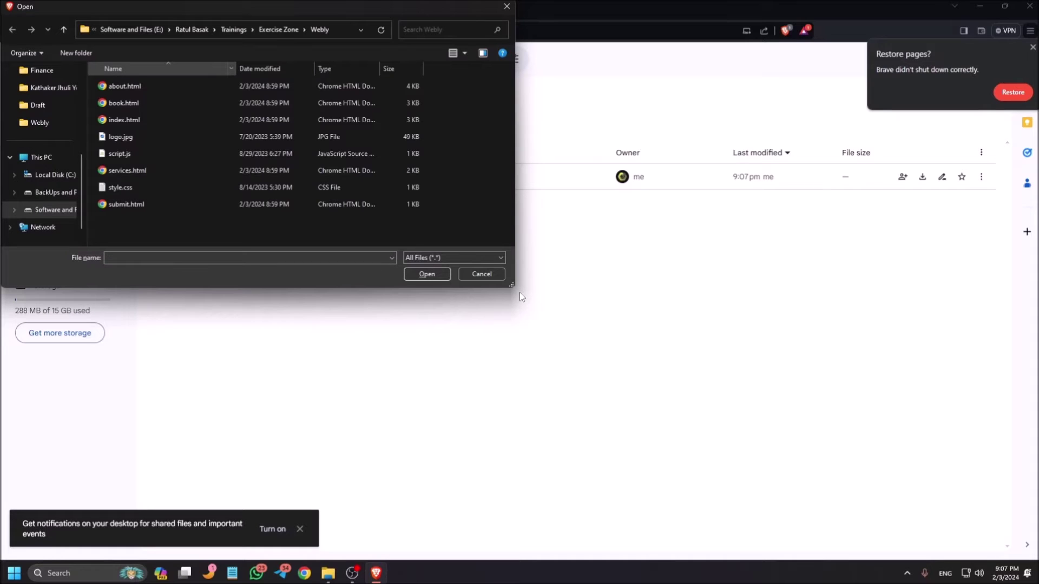
# Step: Upload all eight files from Exercise Zone > Webly into My Drive
pyautogui.hotkey('alt', 'Up')
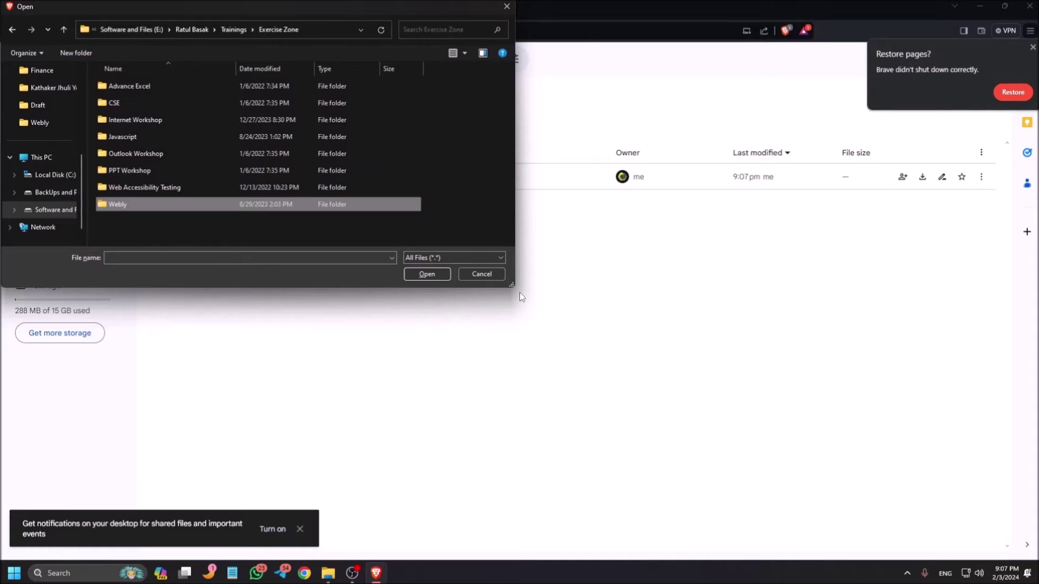
pyautogui.press('Up')
pyautogui.press('Down')
pyautogui.press('Return')
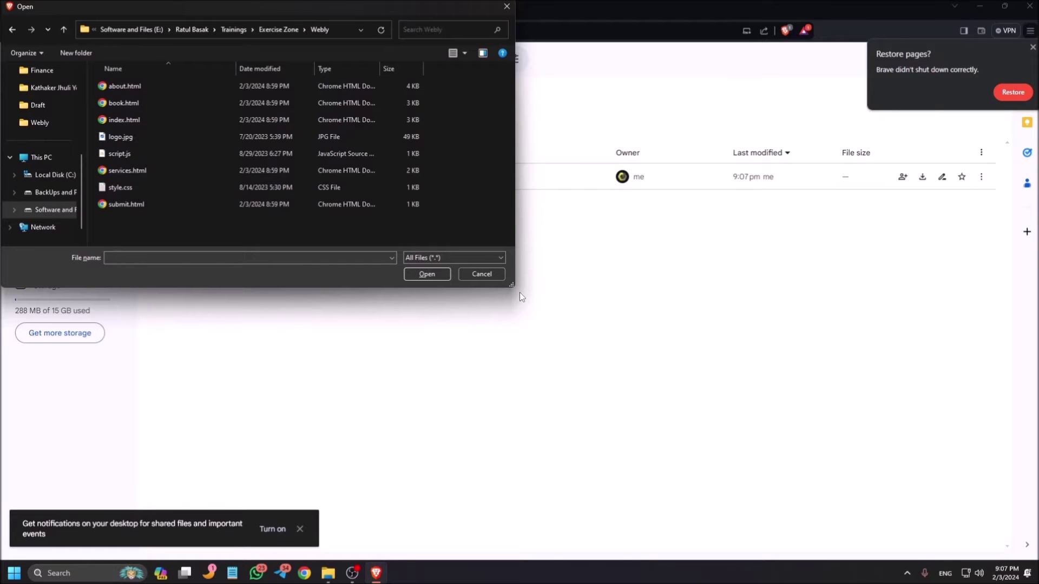
pyautogui.press('Down')
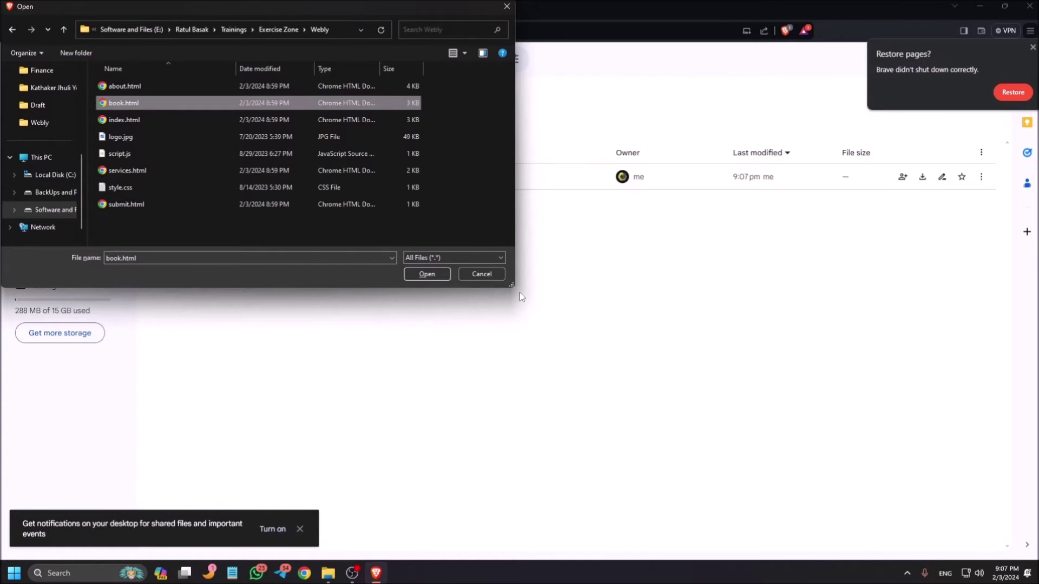
pyautogui.hotkey('ctrl', 'a')
pyautogui.moveTo(124, 103)
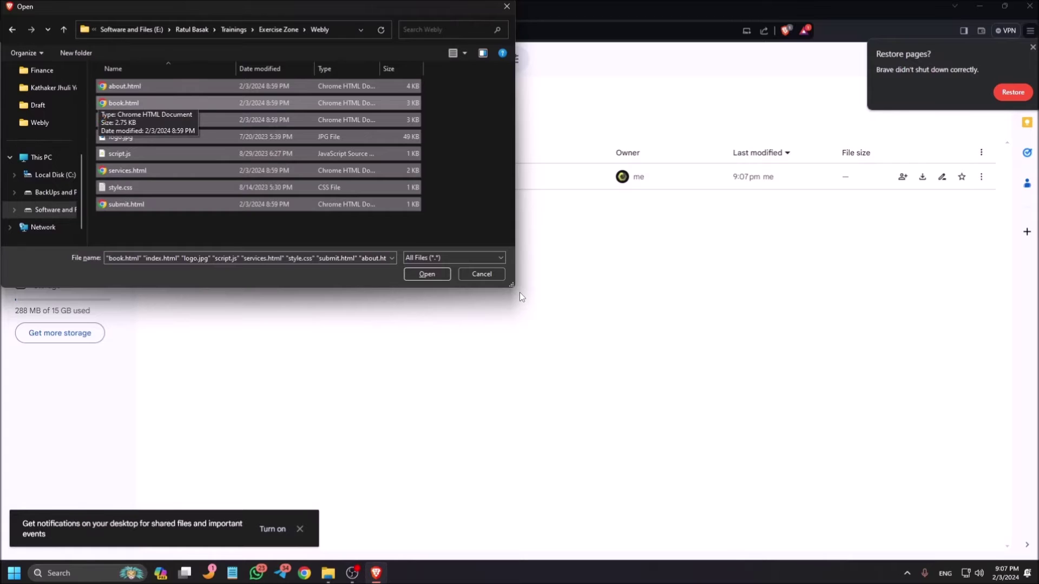
pyautogui.press('Return')
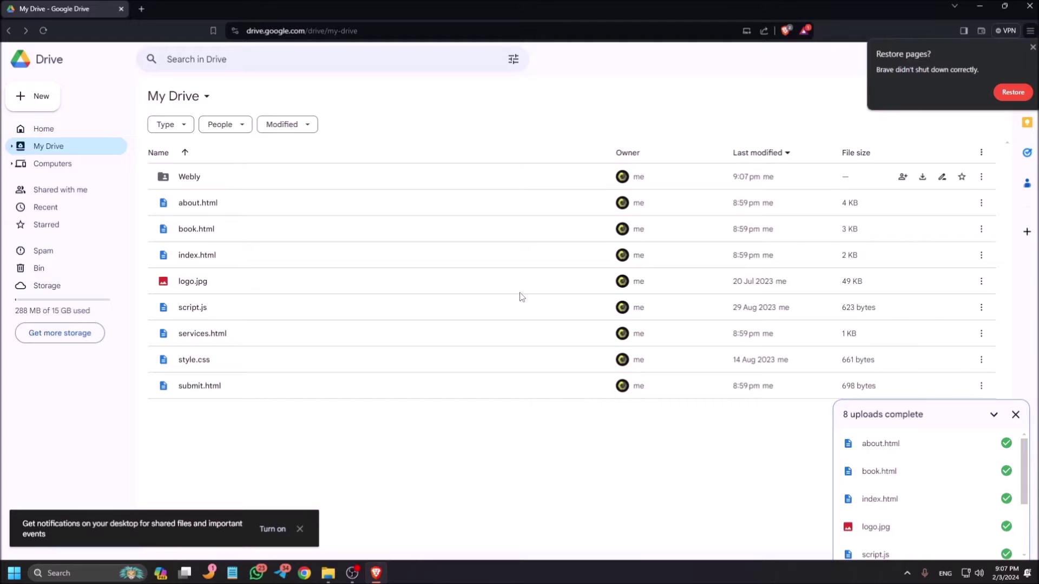
# Step: Switch to the File Explorer window showing the local Webly folder
pyautogui.hotkey('alt', 'Tab')
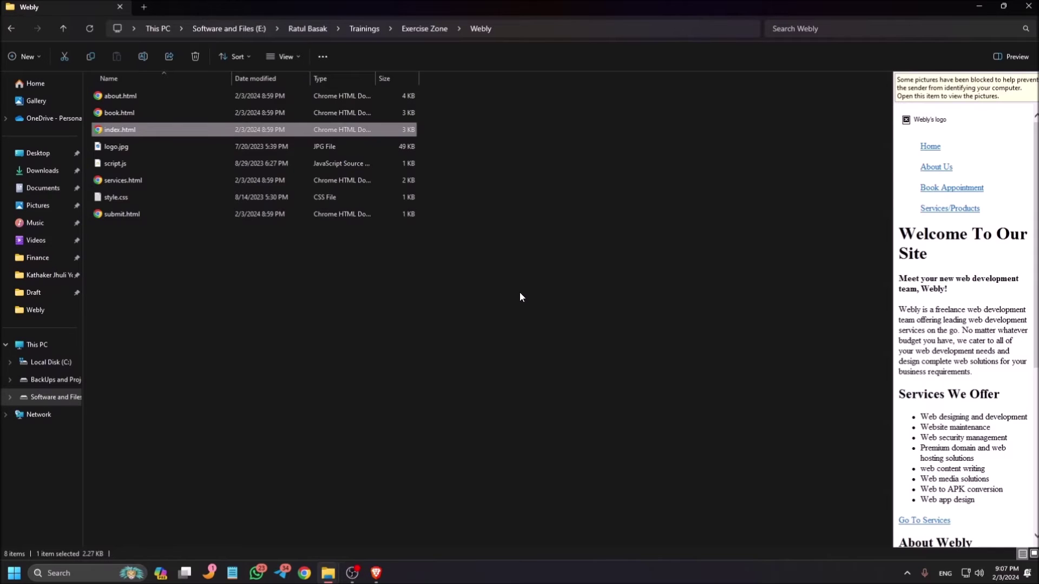
# Step: Select index.html in the local Webly folder
pyautogui.press('Down')
pyautogui.press('Up')
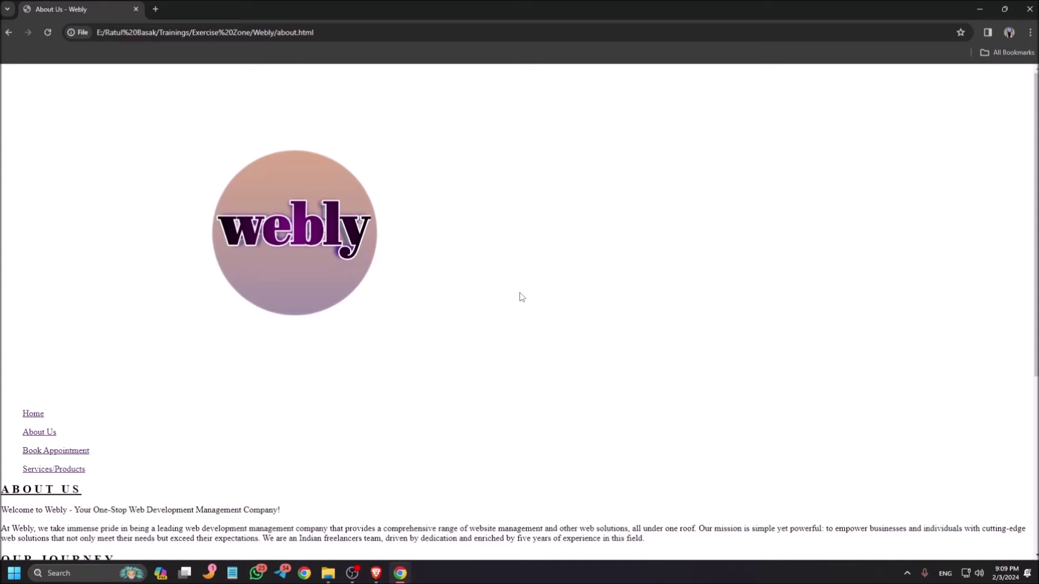
# Step: Go to the local Webly Services page with its table of starting prices
pyautogui.press('Return')
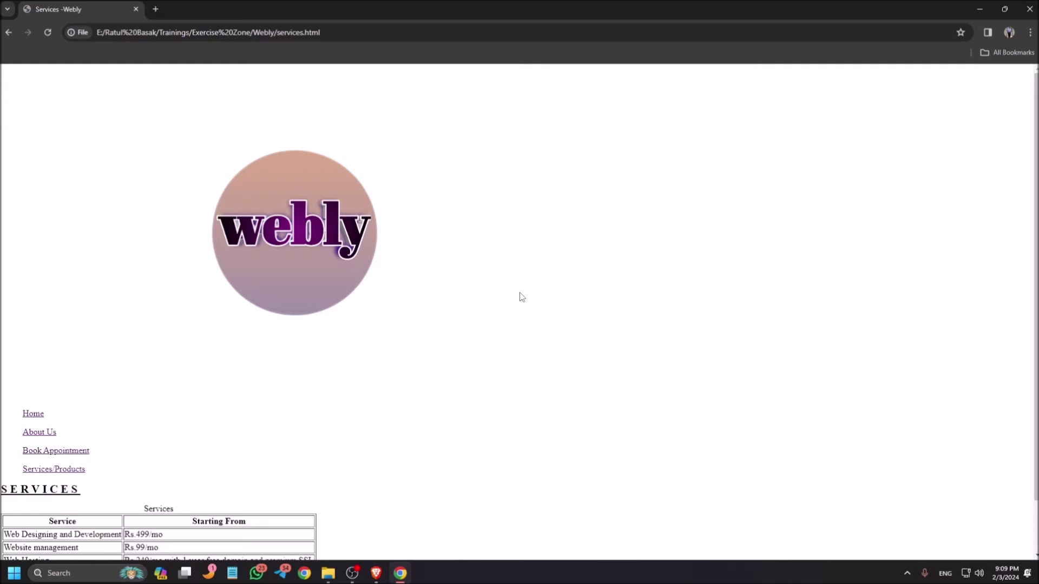
# Step: Close the Chrome window to get back to the local Webly folder
pyautogui.hotkey('ctrl', 'w')
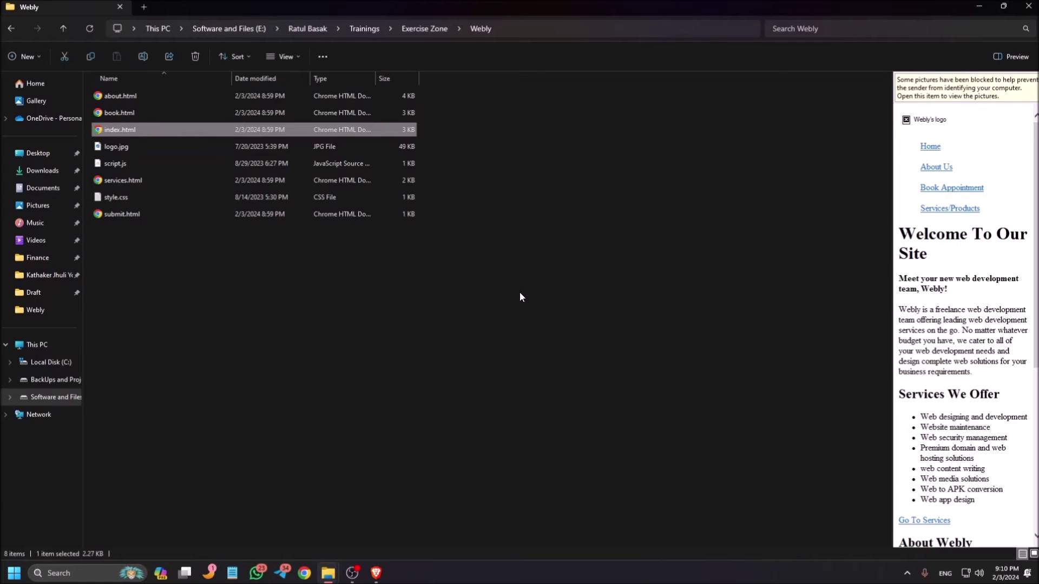
# Step: Go back to Brave's Google Drive window and dismiss the '8 uploads complete' notice
pyautogui.hotkey('alt', 'Tab')
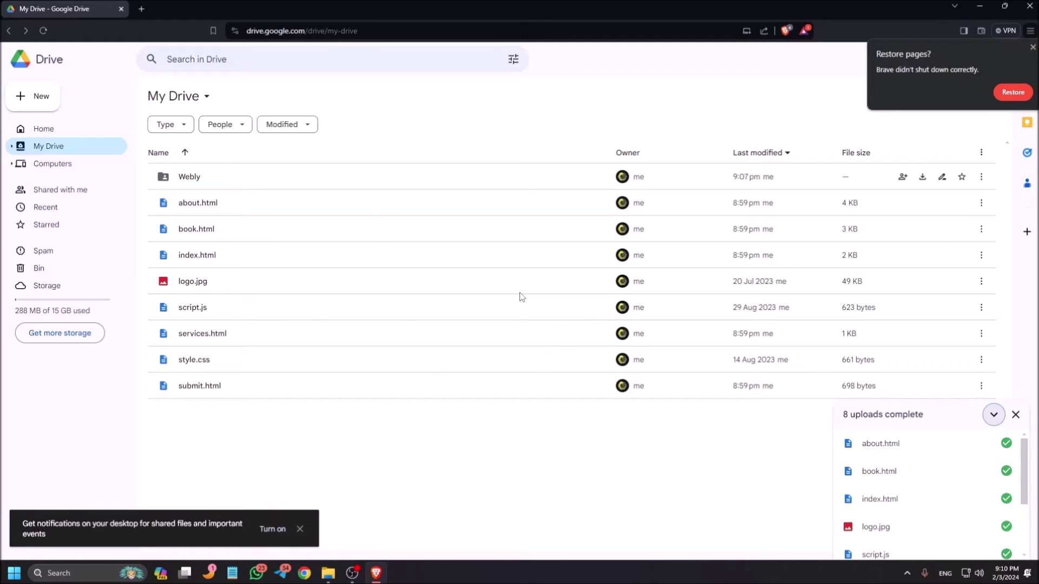
pyautogui.press('Return')
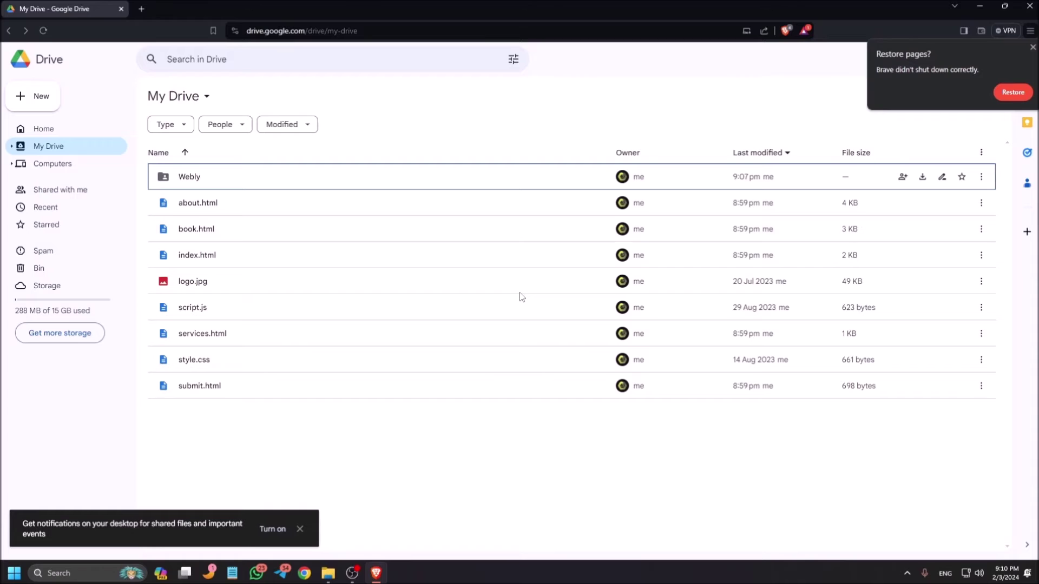
# Step: Load drv.tw in a new Brave tab
pyautogui.hotkey('ctrl', 't')
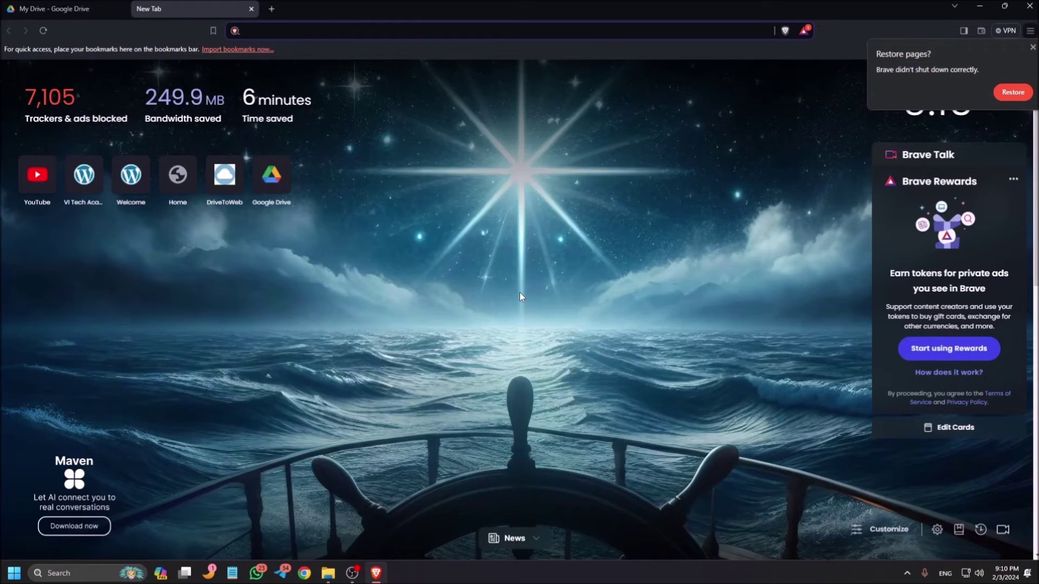
pyautogui.write('drv.')
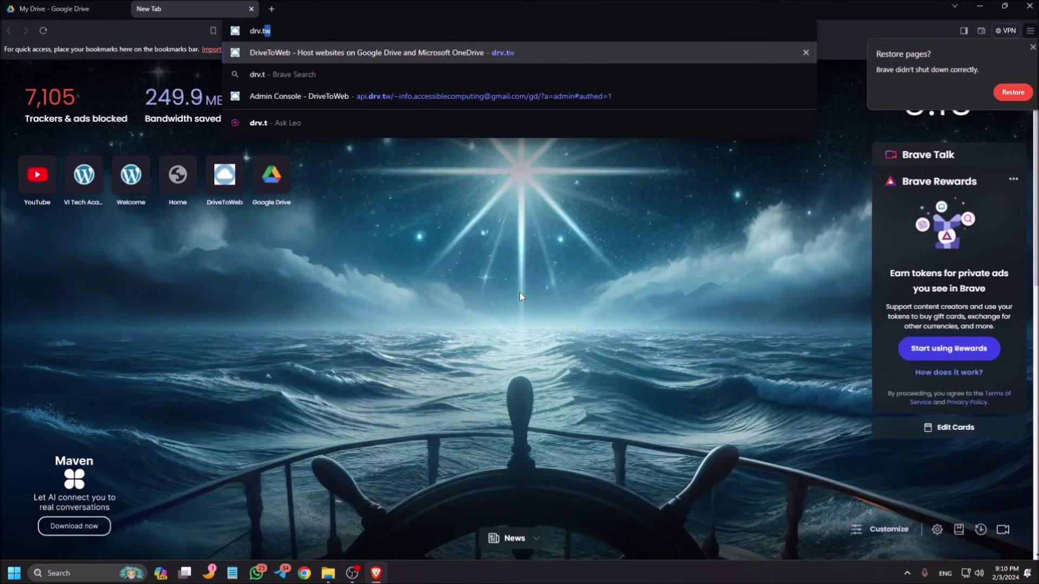
pyautogui.write('tw')
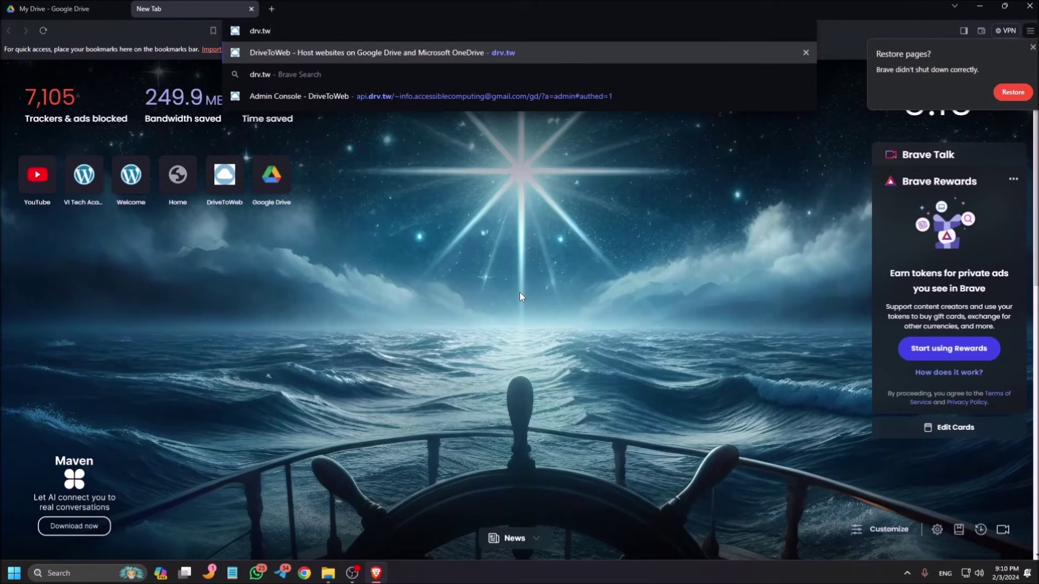
pyautogui.press('Return')
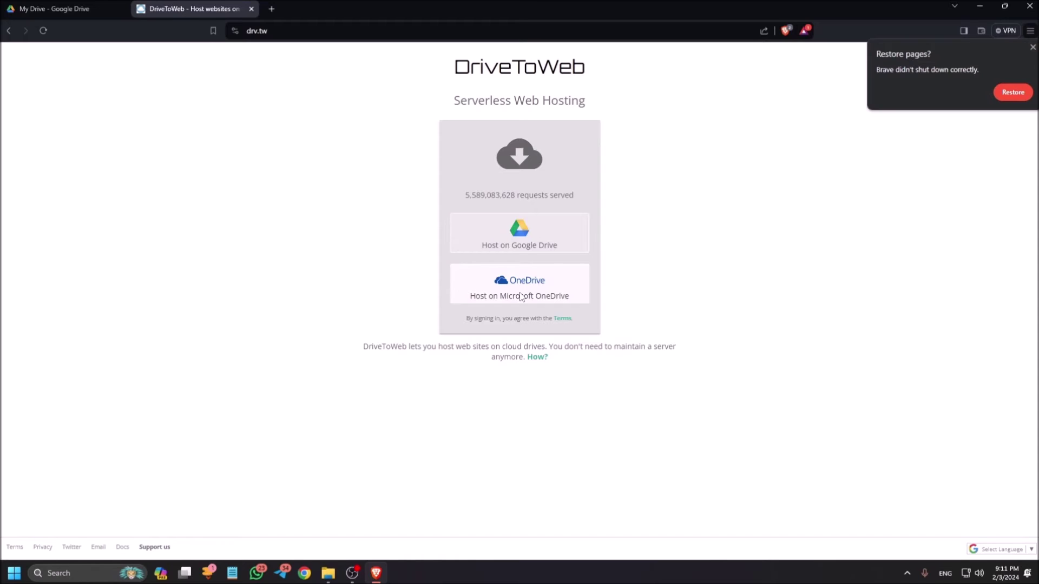
# Step: Choose DriveToWeb's 'Host on Google Drive' option to bring up the Google account chooser
pyautogui.press('Tab')
pyautogui.press('Return')
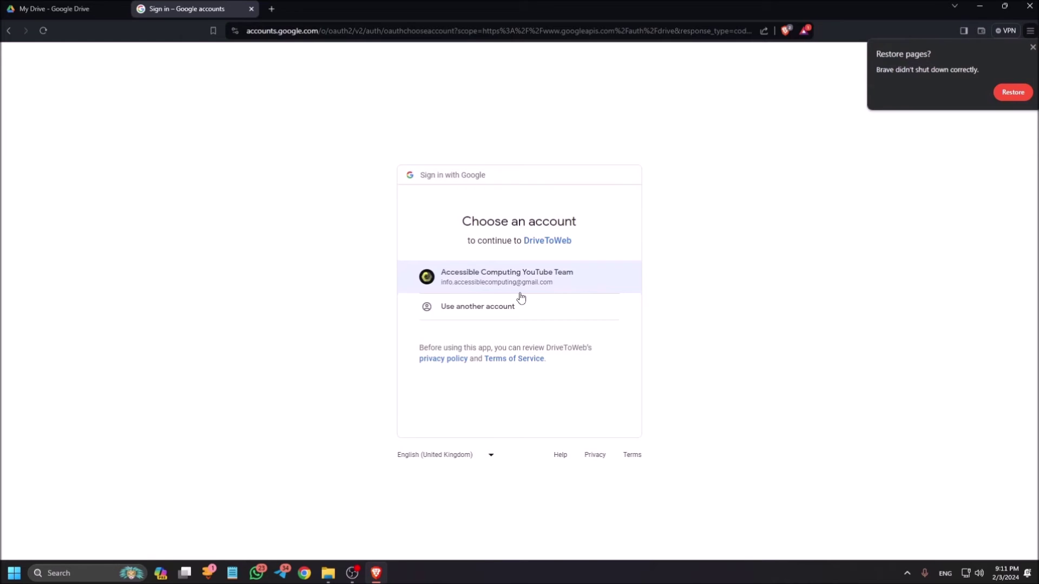
# Step: Pick the Google account to grant DriveToWeb access and reach its Admin Panel
pyautogui.click(521, 292)
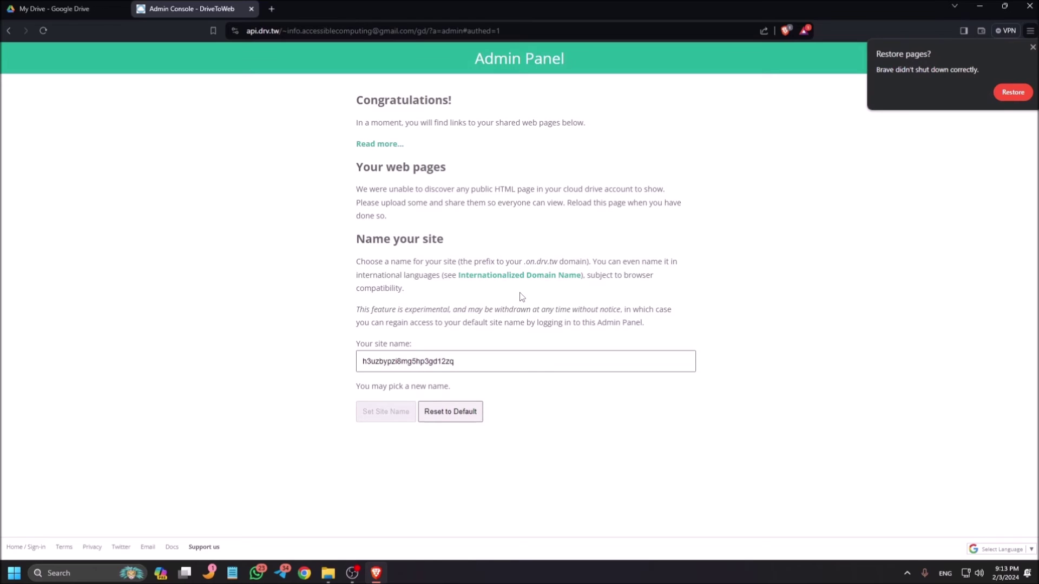
# Step: Return to the My Drive file list and place the selection on about.html
pyautogui.hotkey('ctrl', 'shift', 'Tab')
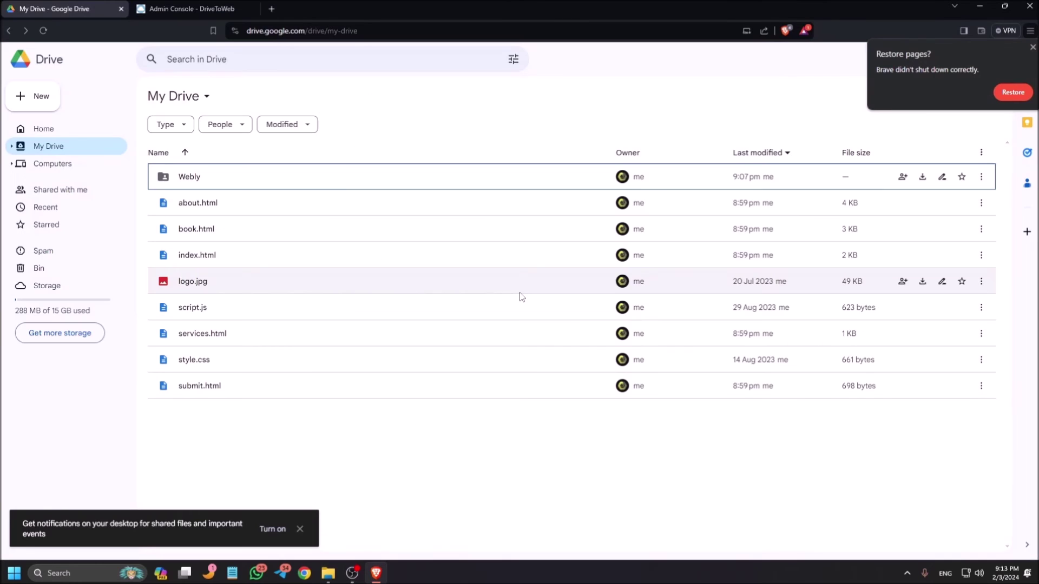
pyautogui.press('Down')
pyautogui.press('Down')
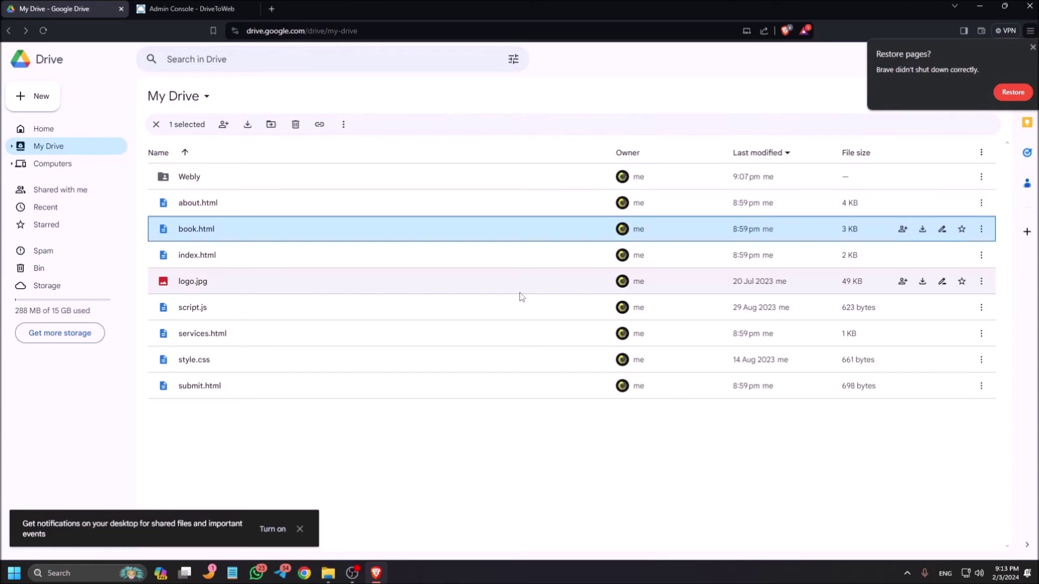
pyautogui.press('Down')
pyautogui.press('Down')
pyautogui.press('Down')
pyautogui.press('Down')
pyautogui.press('Down')
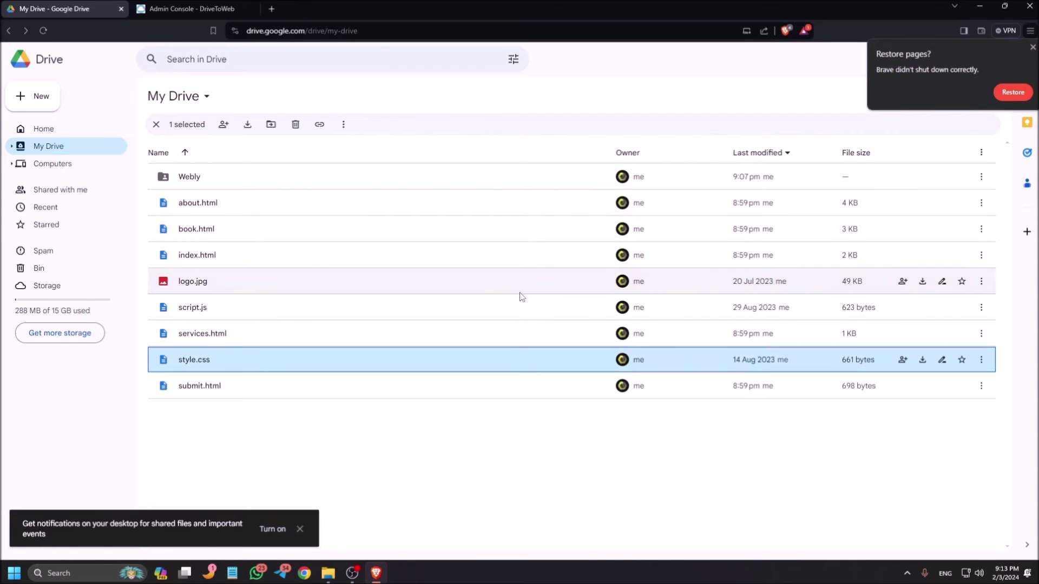
pyautogui.press('Down')
pyautogui.hotkey('alt', 'Left')
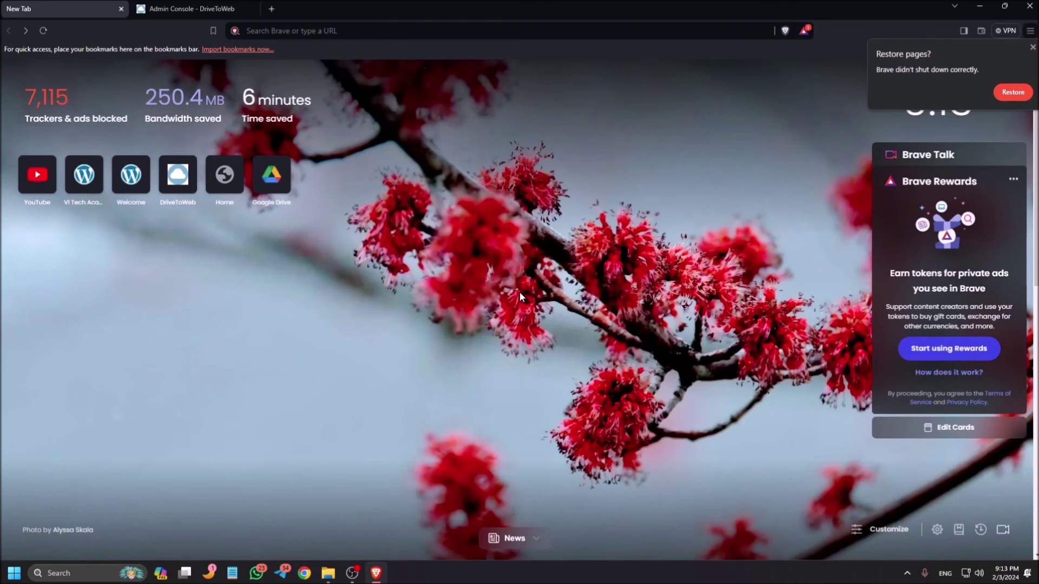
pyautogui.hotkey('alt', 'Right')
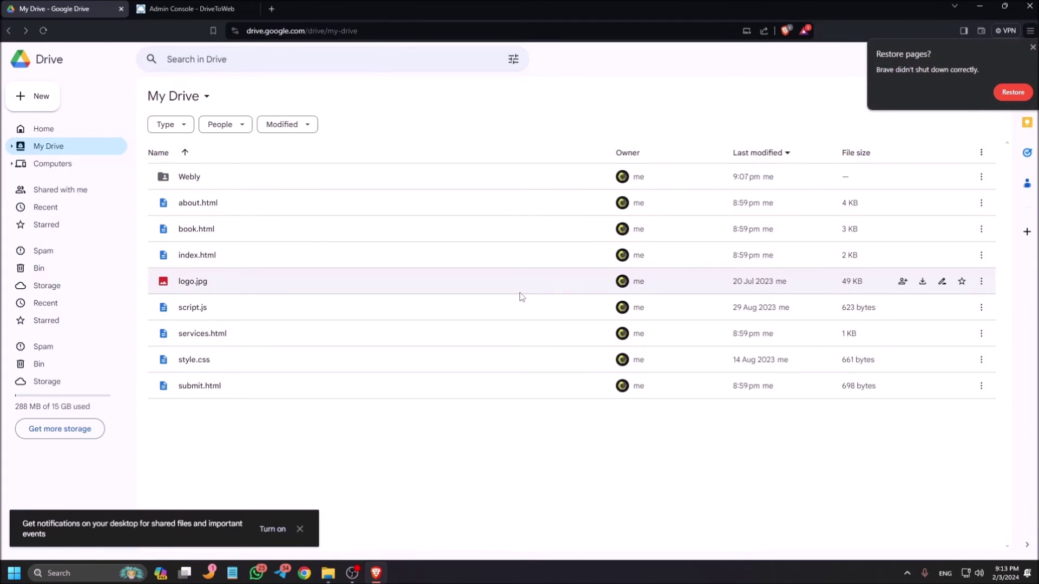
pyautogui.press('Down')
pyautogui.press('Up')
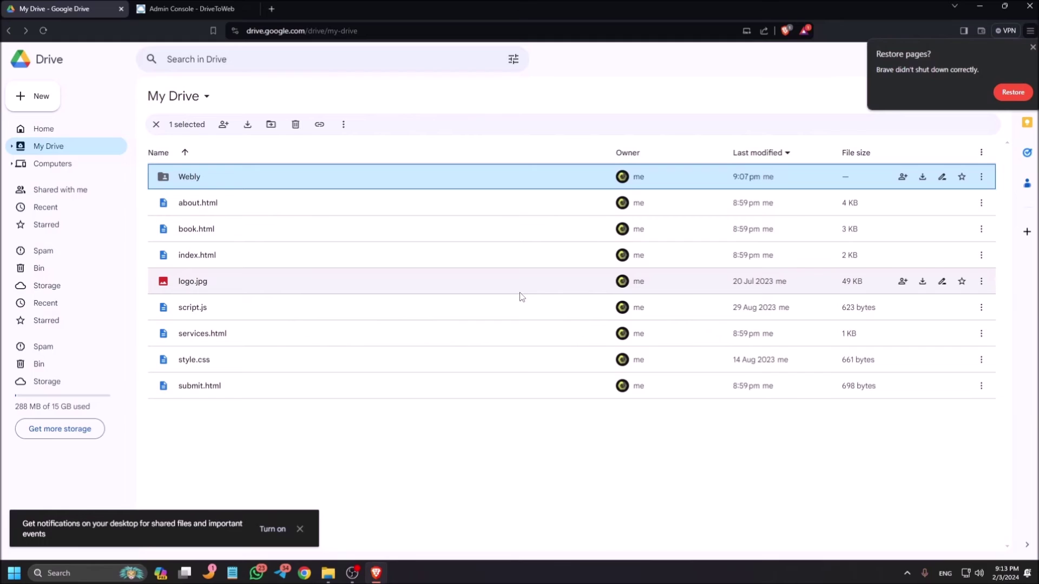
pyautogui.press('Down')
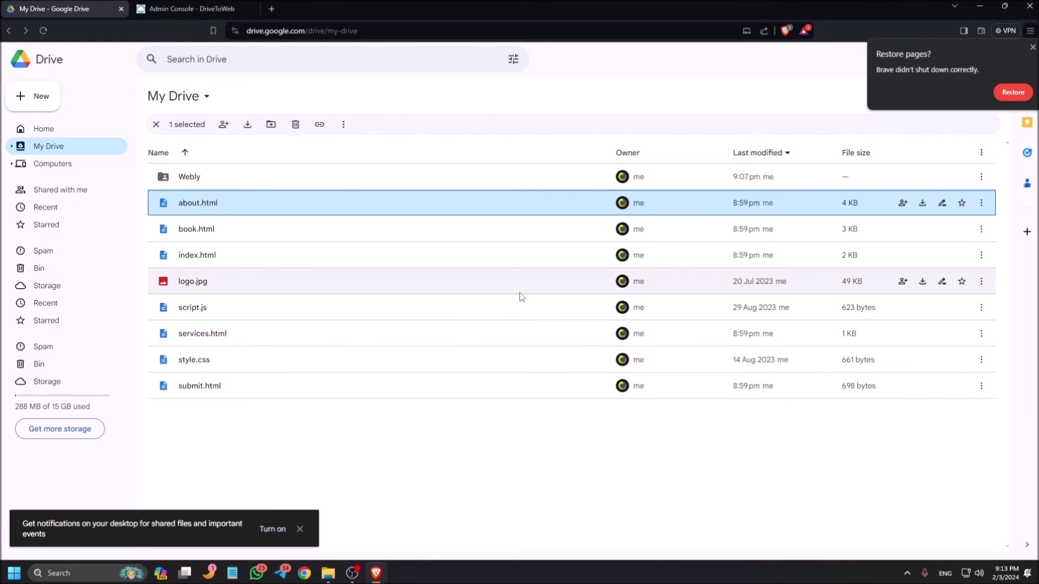
# Step: Select about.html through submit.html and cut all eight files
pyautogui.hotkey('shift', 'Down')
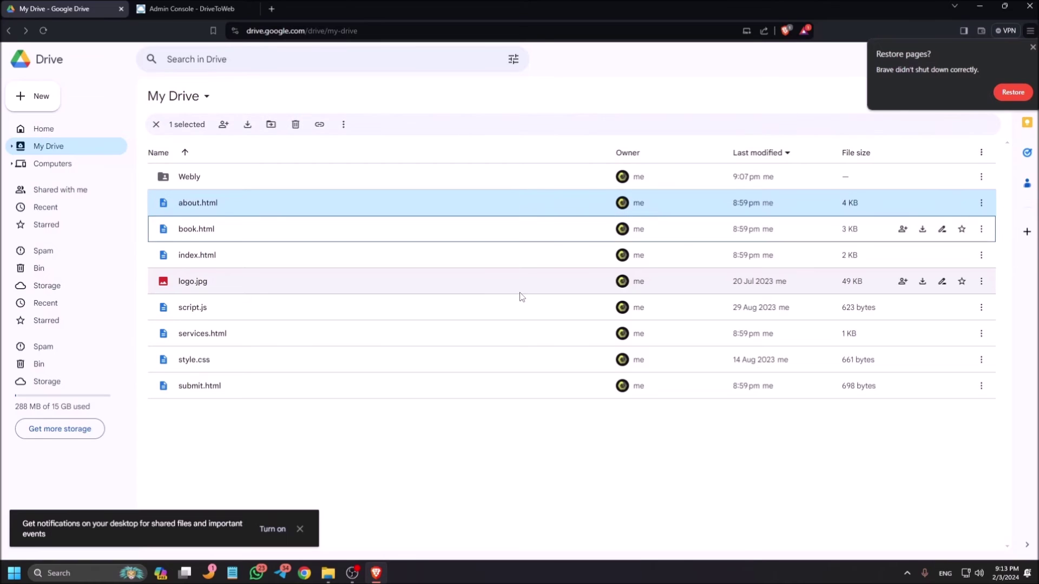
pyautogui.hotkey('shift', 'Down')
pyautogui.hotkey('shift', 'Down')
pyautogui.hotkey('shift', 'Down')
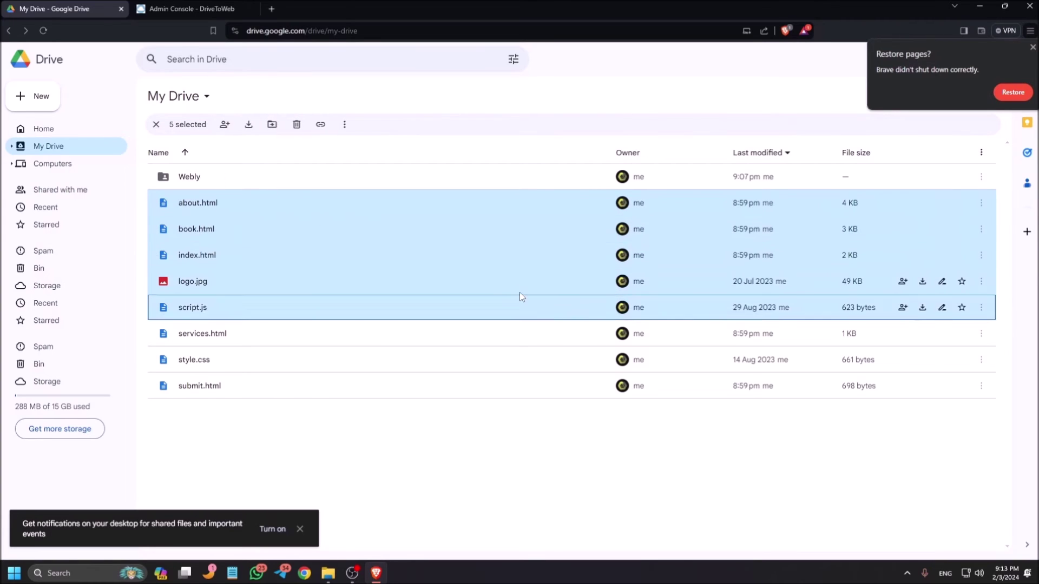
pyautogui.hotkey('shift', 'Down')
pyautogui.hotkey('shift', 'Down')
pyautogui.hotkey('shift', 'Down')
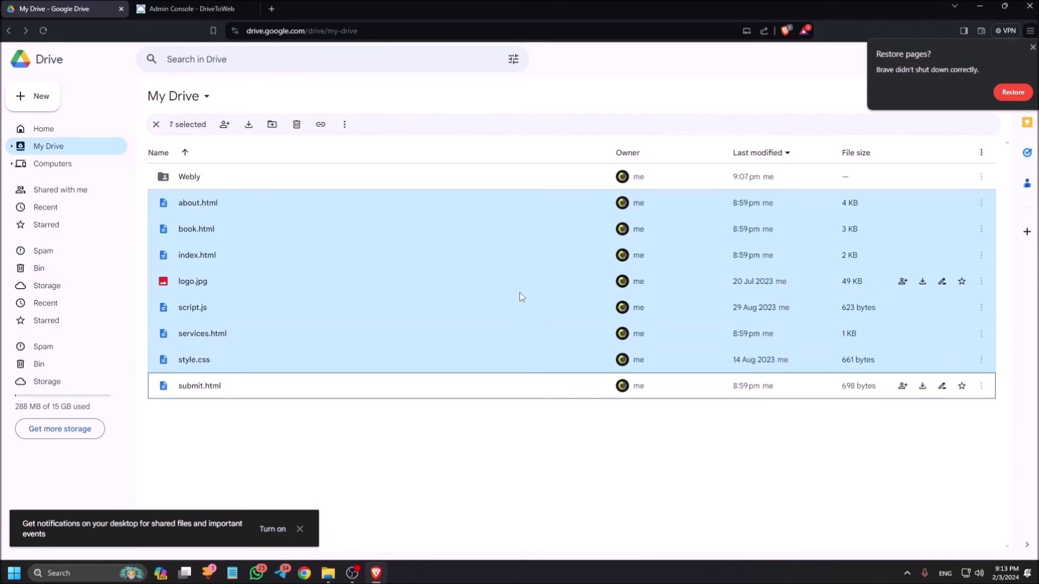
pyautogui.hotkey('shift', 'Down')
pyautogui.hotkey('ctrl', 'x')
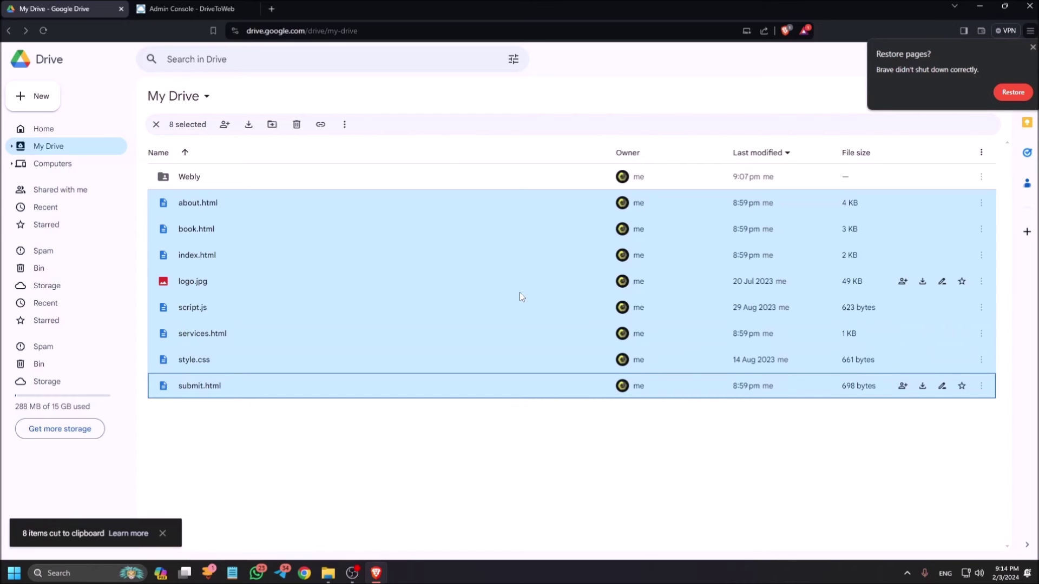
# Step: Move the selection up to the Webly folder and open it
pyautogui.press('Up')
pyautogui.press('Up')
pyautogui.press('Up')
pyautogui.press('Up')
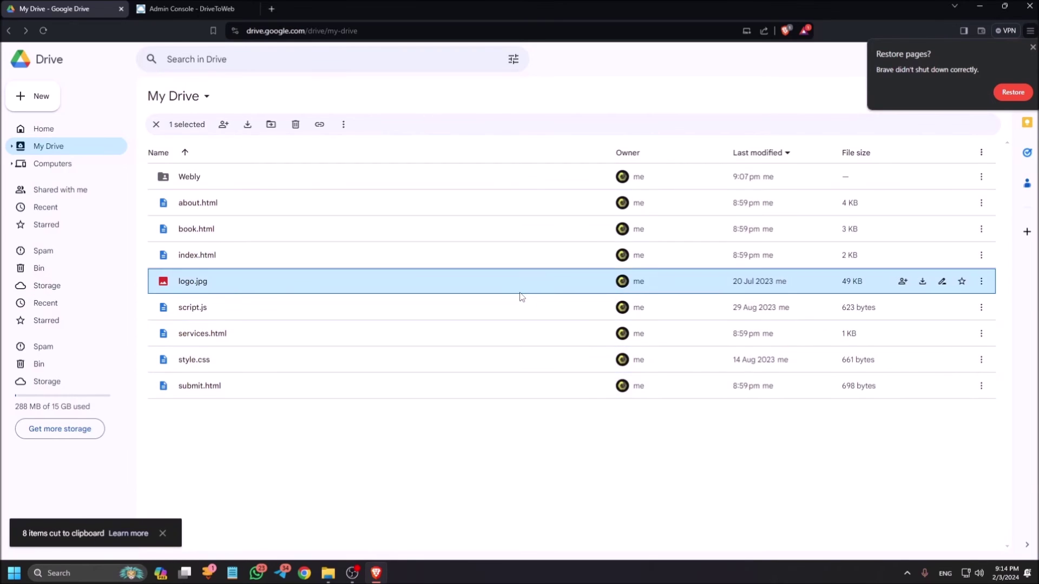
pyautogui.press('Up')
pyautogui.press('Up')
pyautogui.press('Up')
pyautogui.press('Up')
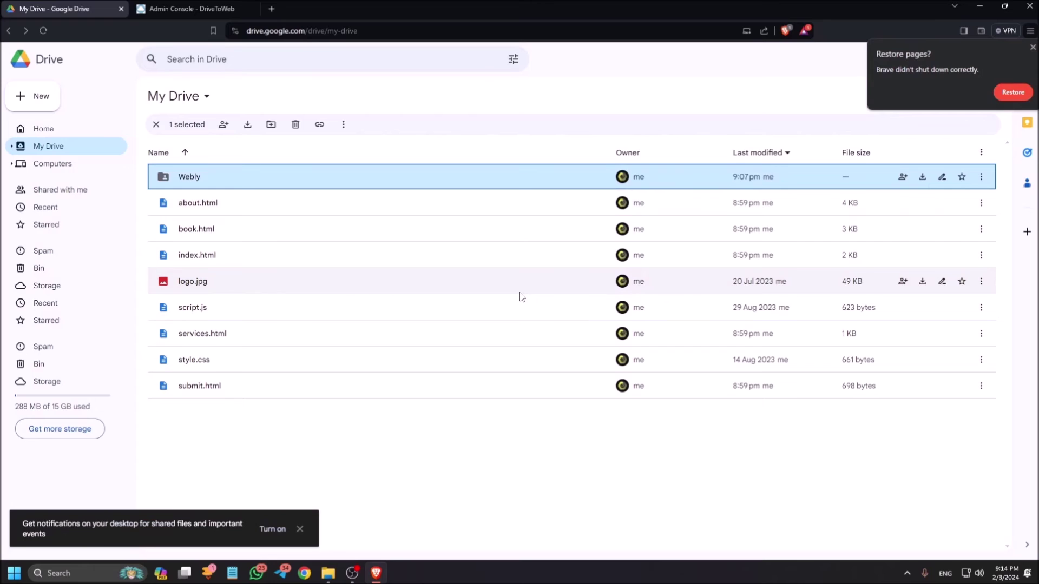
pyautogui.press('Down')
pyautogui.press('Up')
pyautogui.press('Return')
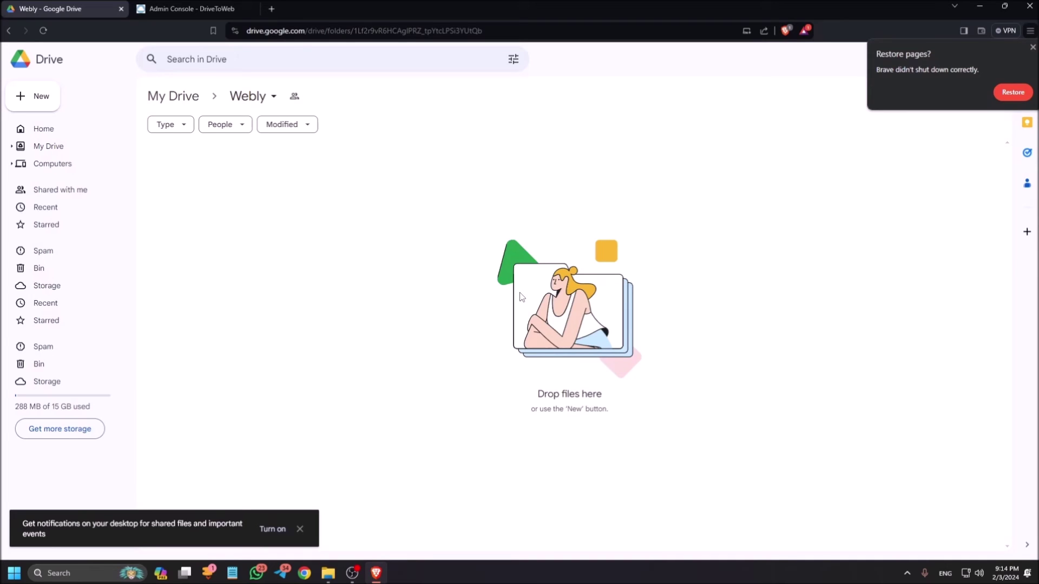
# Step: Paste the eight cut files into the Webly folder and confirm the move
pyautogui.hotkey('ctrl', 'v')
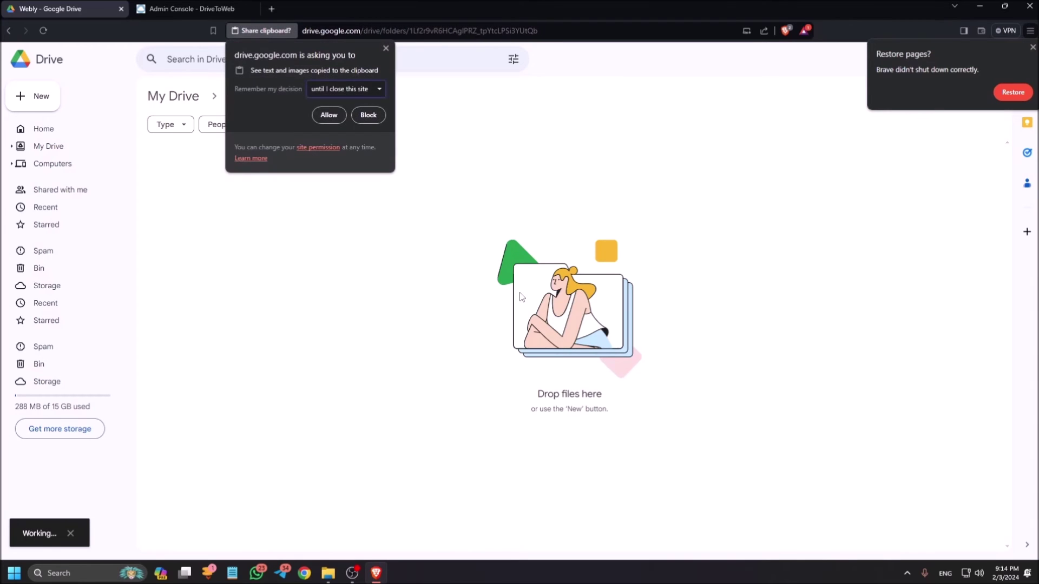
pyautogui.press('Escape')
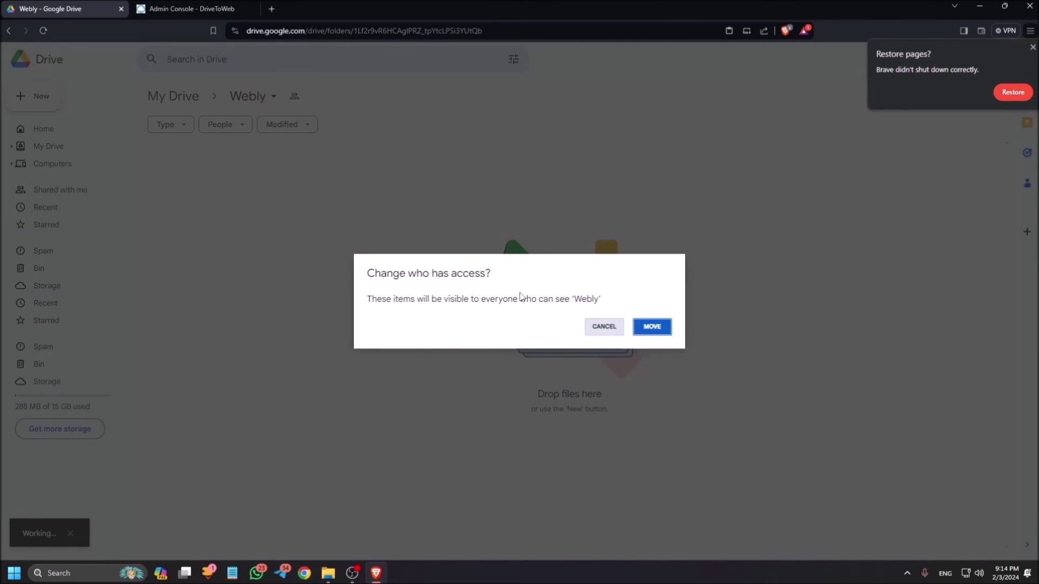
pyautogui.press('Return')
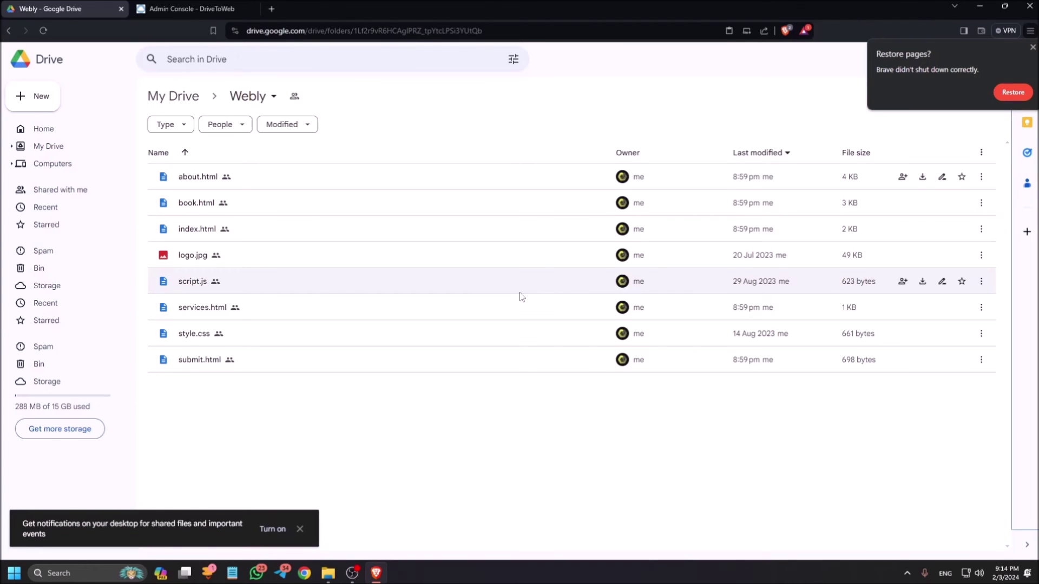
# Step: Return to a refreshed My Drive showing only Webly, then switch to the DriveToWeb tab
pyautogui.hotkey('alt', 'Left')
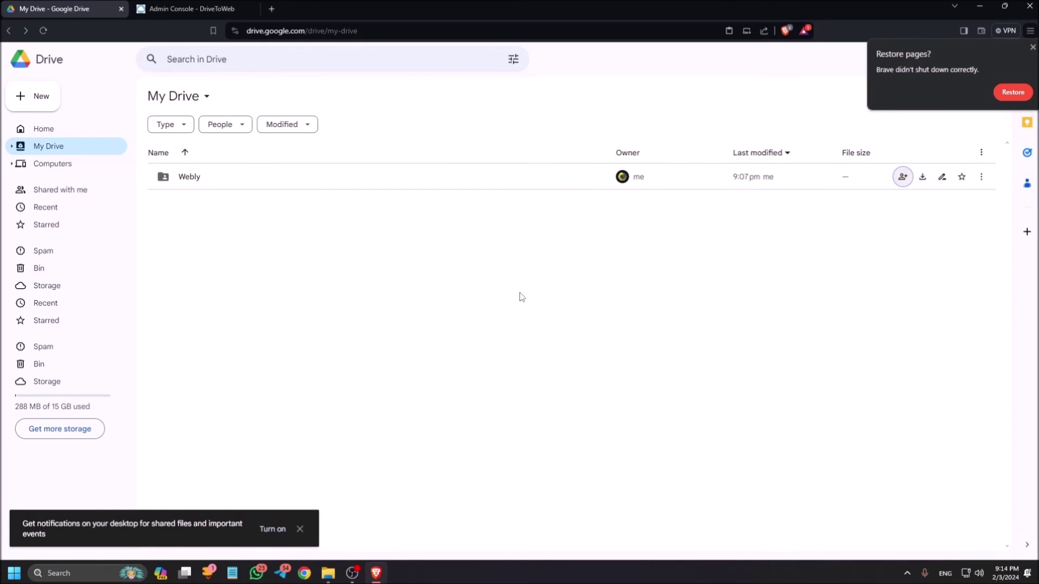
pyautogui.press('F5')
pyautogui.press('Down')
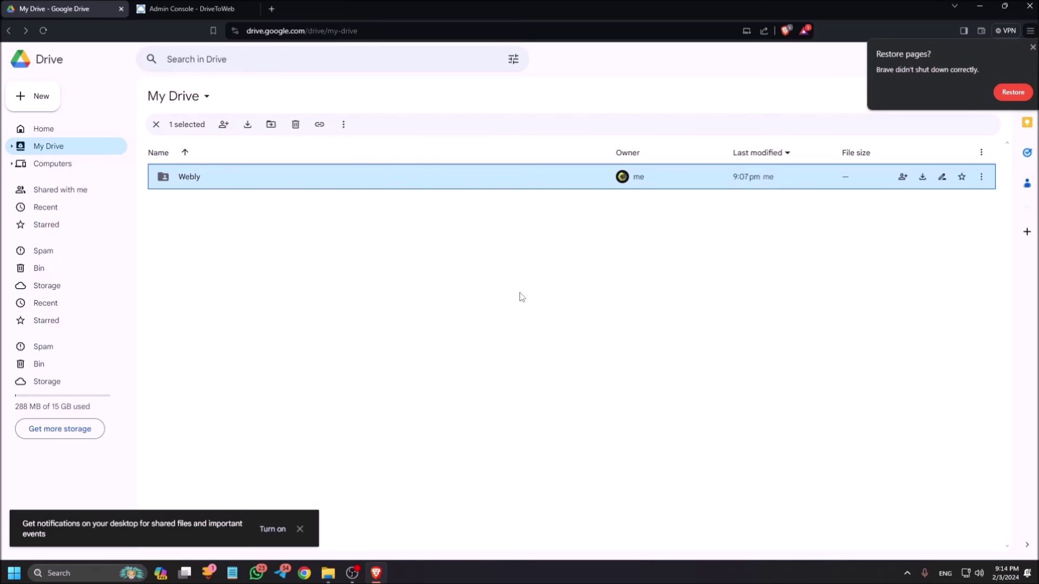
pyautogui.hotkey('ctrl', 'Tab')
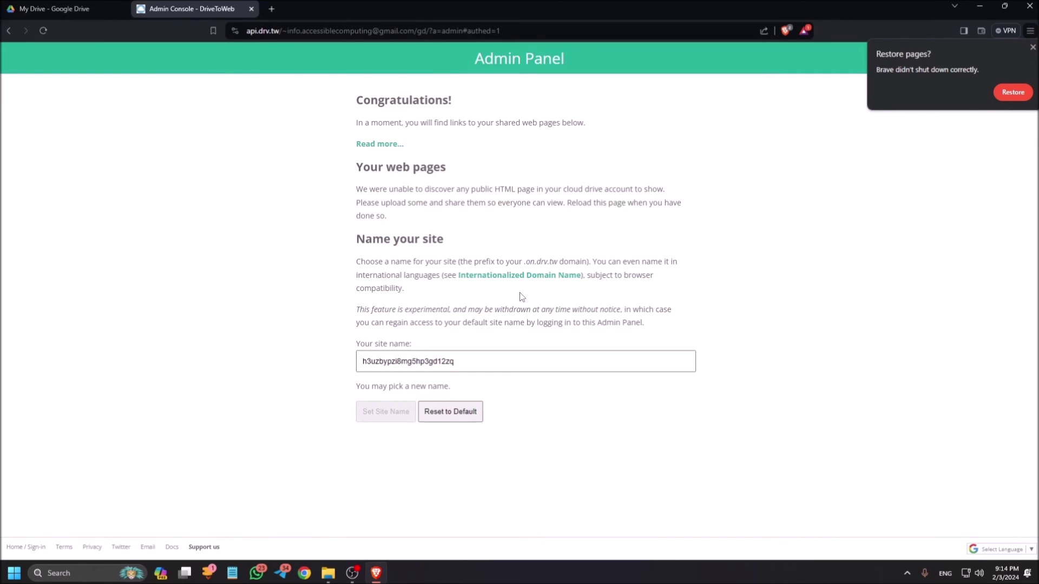
# Step: Reload the DriveToWeb Admin Panel and paste the site's on.drv.tw address into Chrome
pyautogui.press('F5')
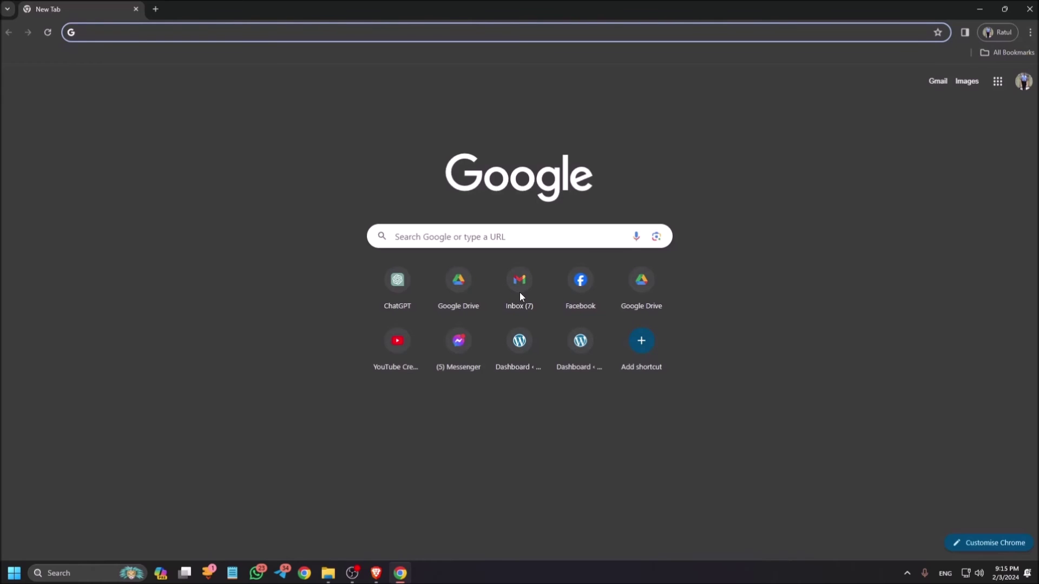
pyautogui.hotkey('ctrl', 'v')
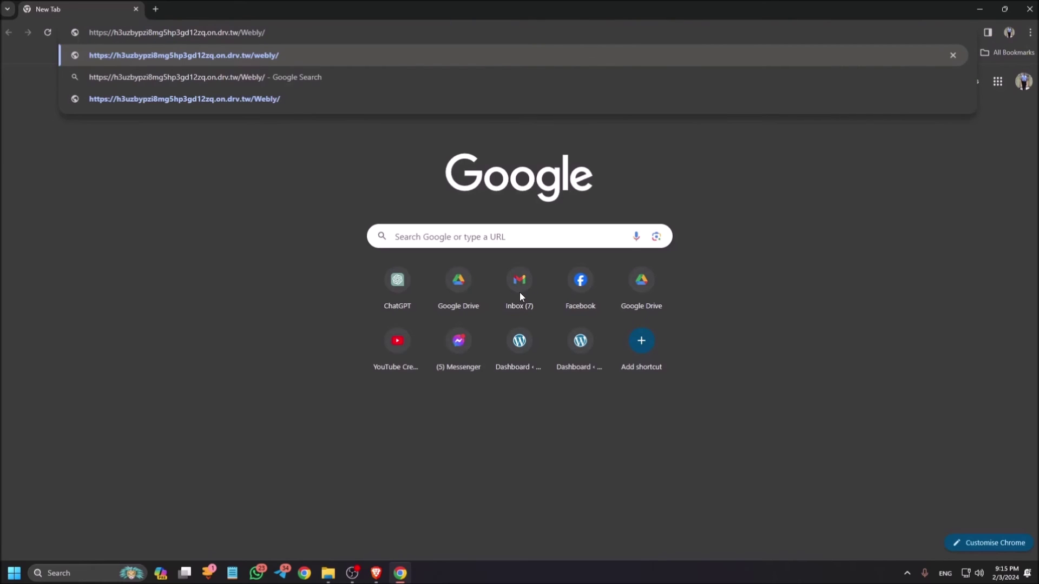
# Step: Load the live Webly homepage at its on.drv.tw address in Chrome
pyautogui.press('Return')
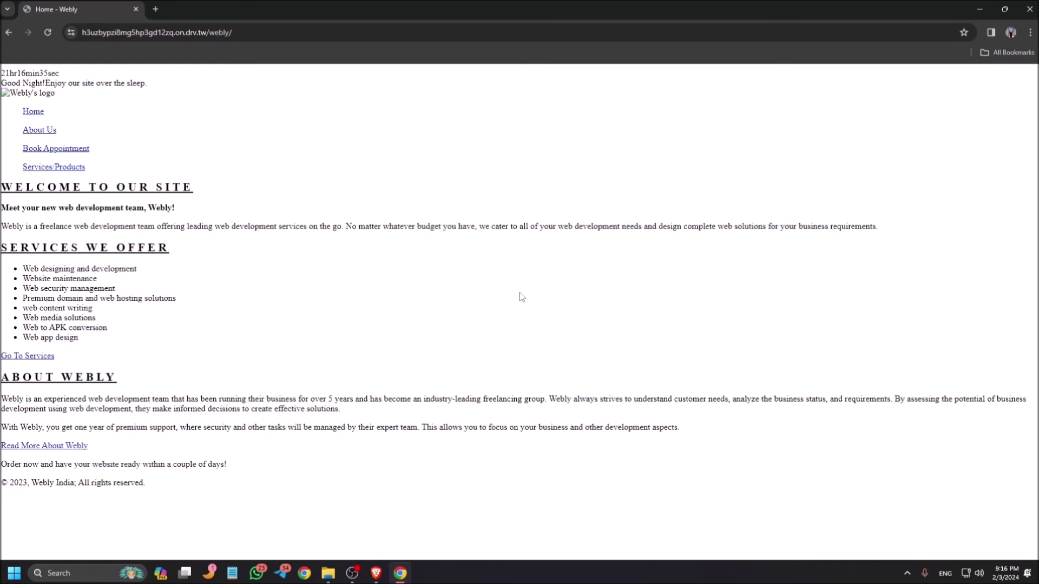
pyautogui.press('Tab')
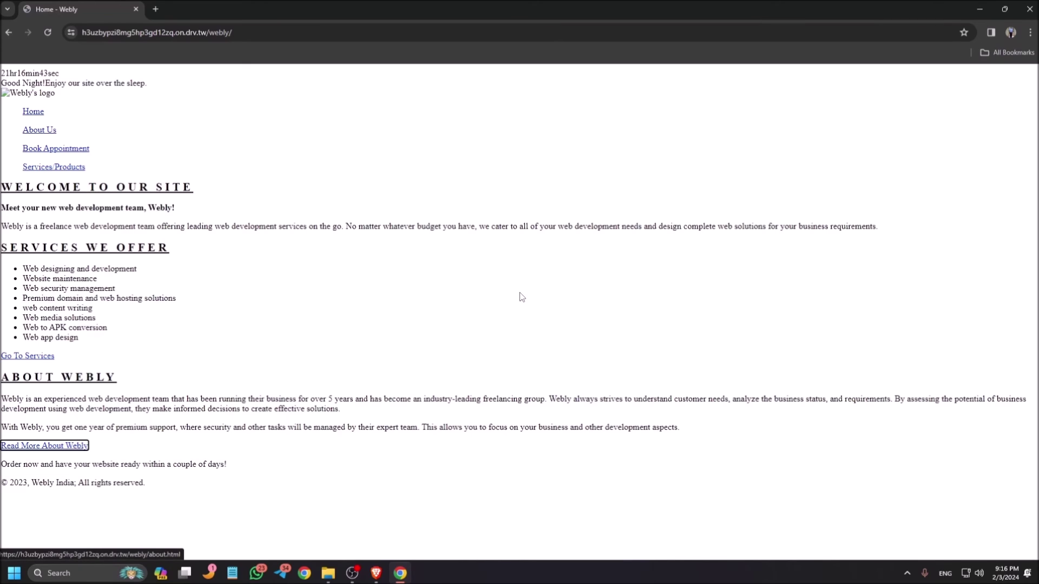
# Step: Follow Read More About Webly to the About Us page, then open Services/Products
pyautogui.press('Return')
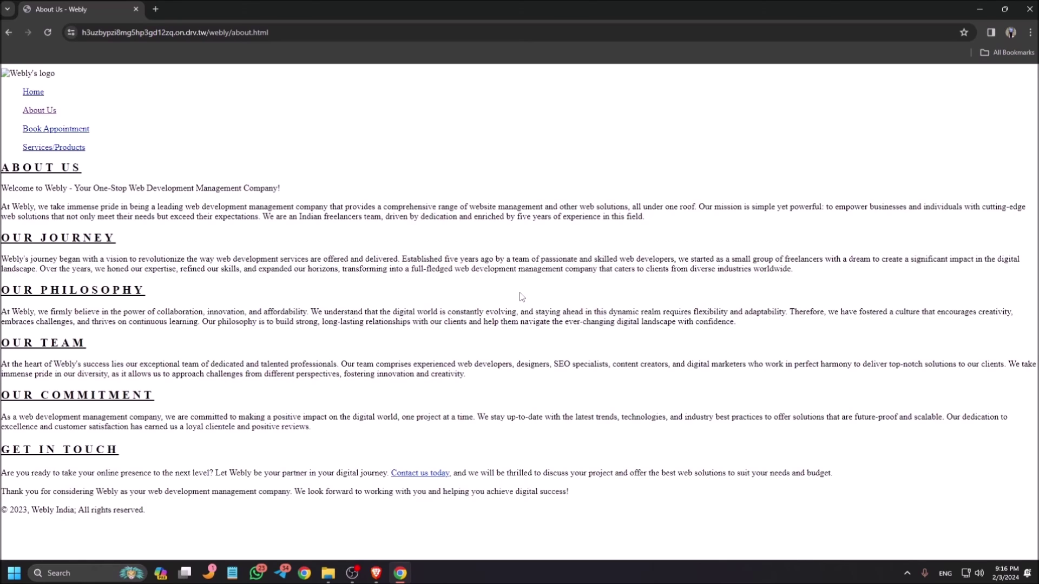
pyautogui.press('Return')
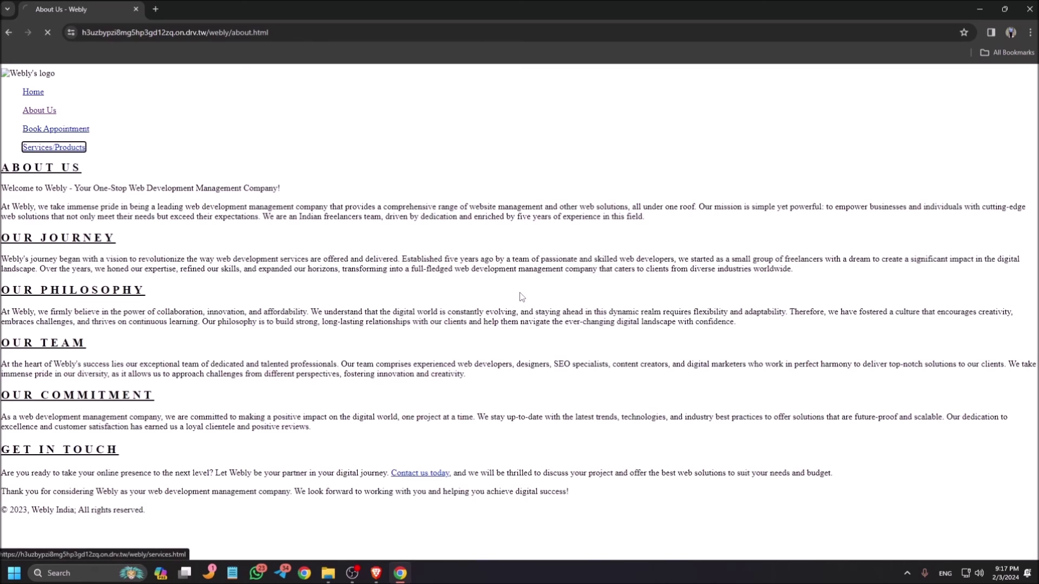